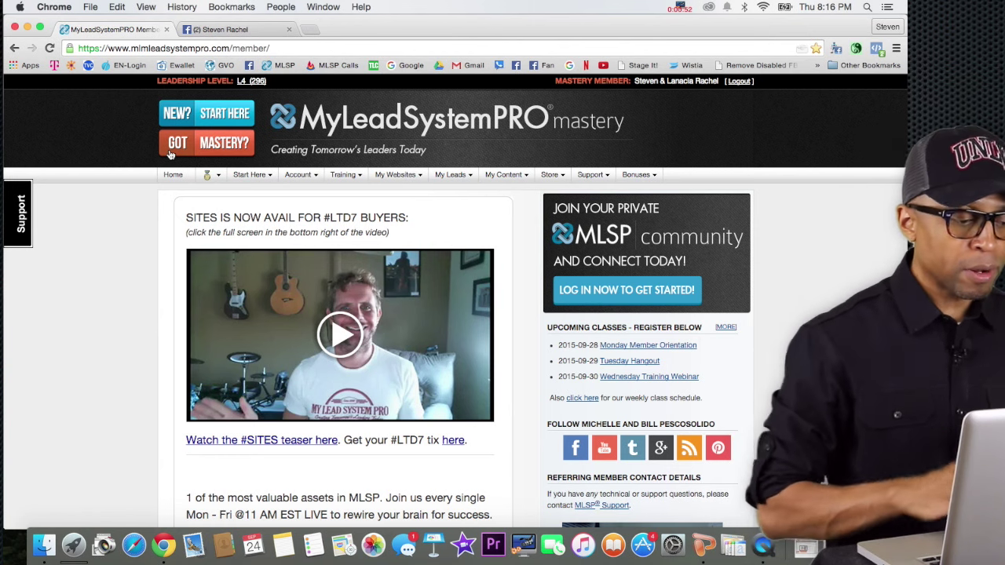
Open the *NEW* MLSP System Campaigns page from the My Websites menu.
{"action": "mouse_move", "coordinate": [394, 179]}
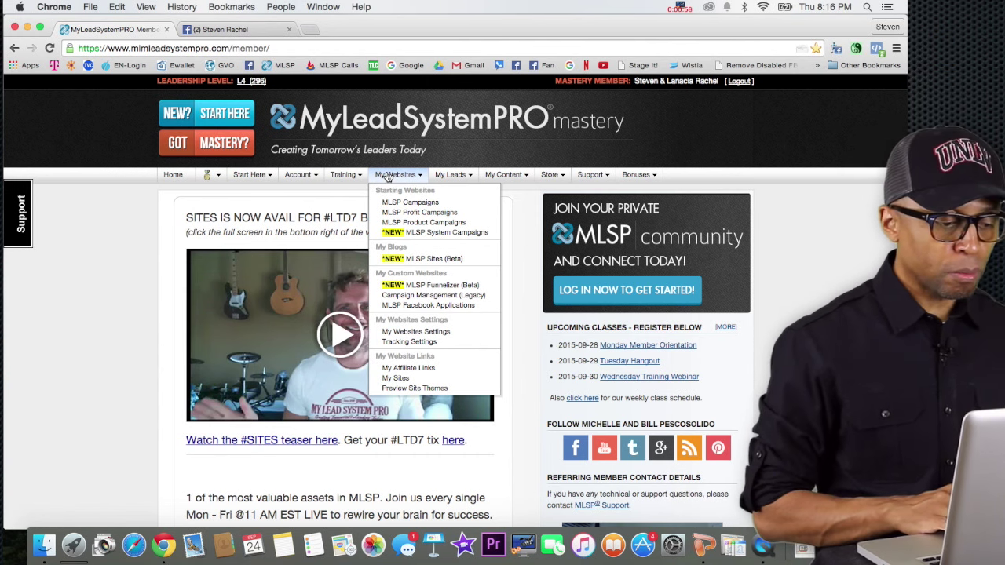
{"action": "left_click", "coordinate": [420, 234]}
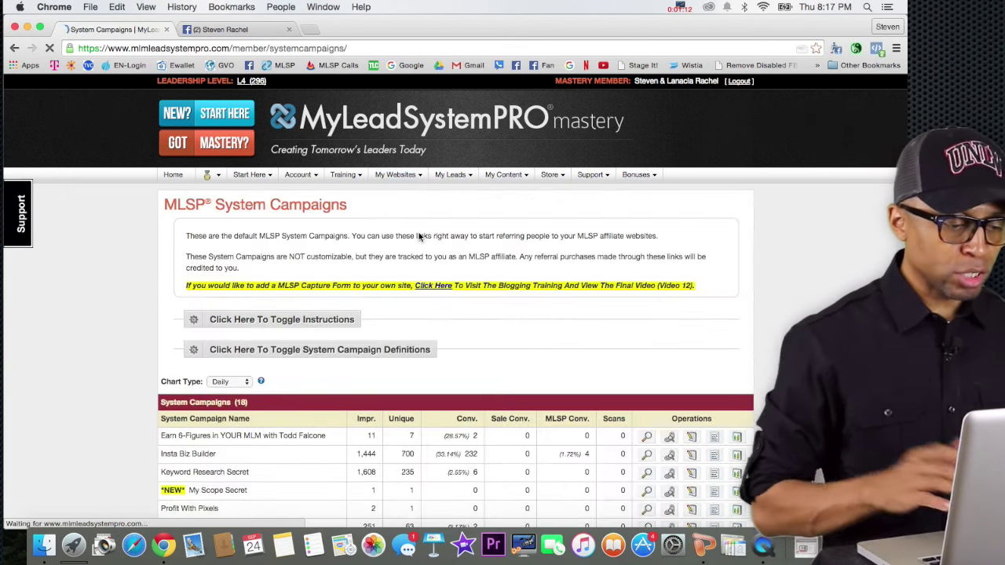
Scroll down to view the full table of 18 system campaigns.
{"action": "scroll", "coordinate": [345, 290], "scroll_direction": "down", "scroll_amount": 5}
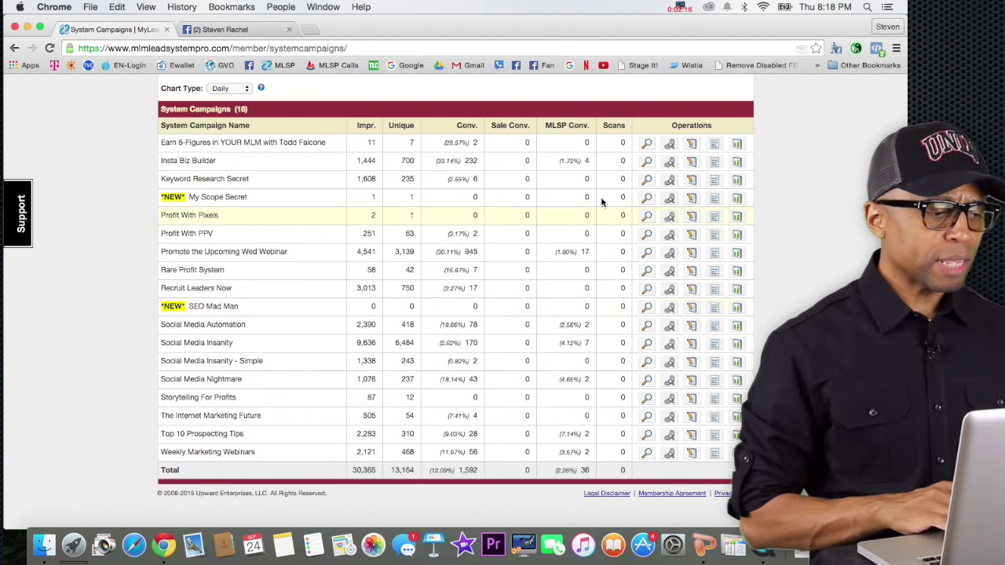
{"action": "left_click", "coordinate": [647, 200]}
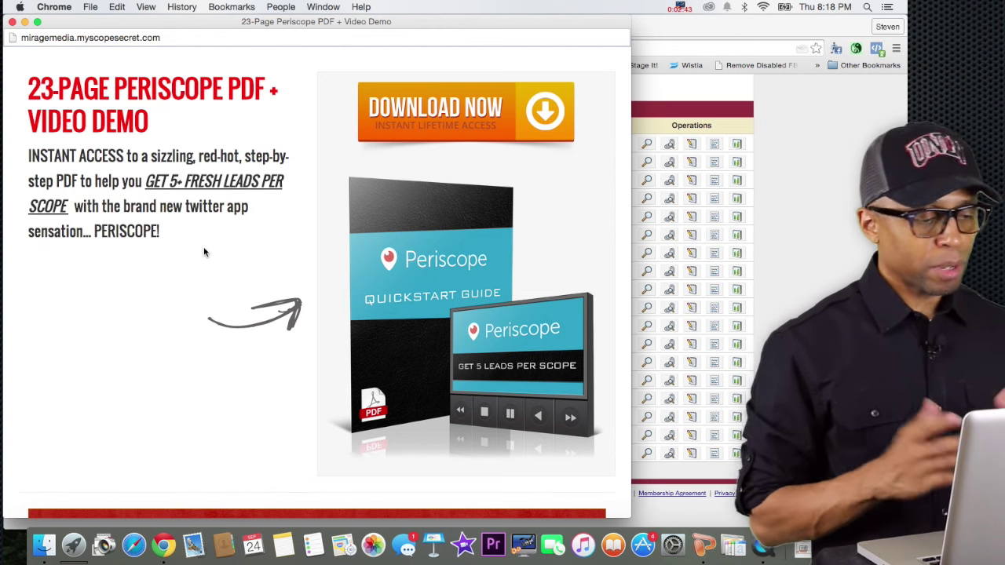
{"action": "left_click", "coordinate": [11, 23]}
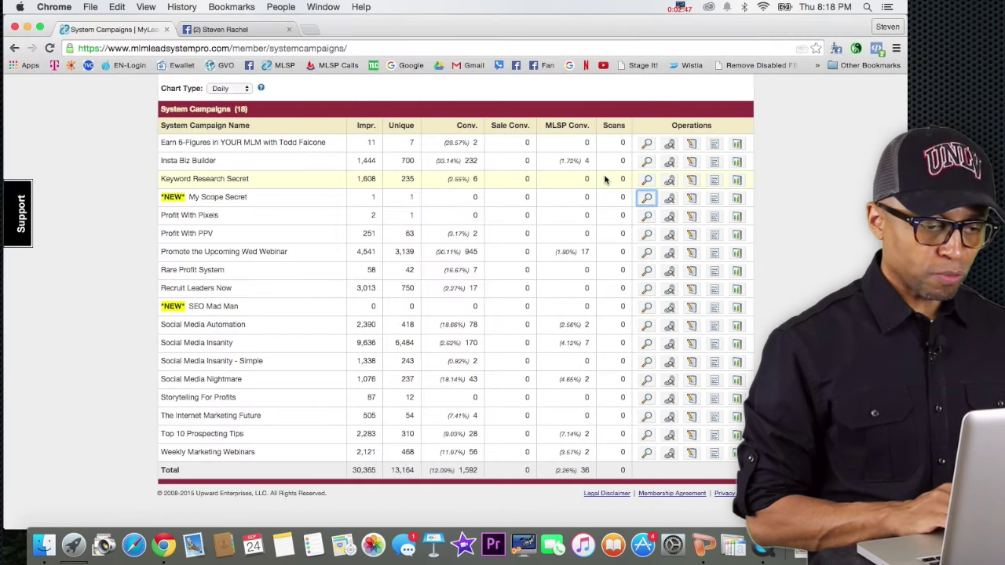
{"action": "left_click", "coordinate": [669, 200]}
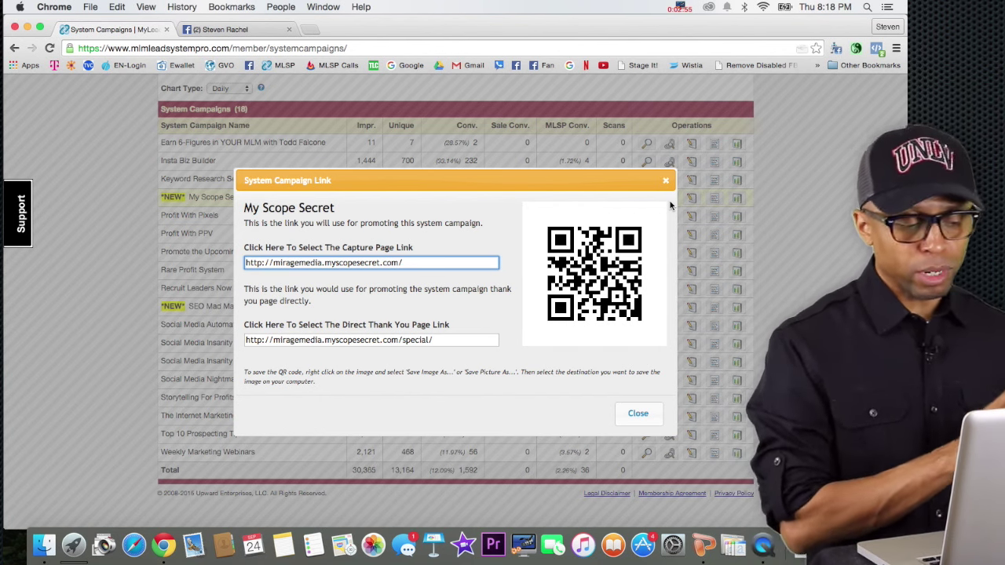
Select the My Scope Secret capture and thank-you page links, then bring up the thank-you link's context menu.
{"action": "left_click", "coordinate": [341, 262]}
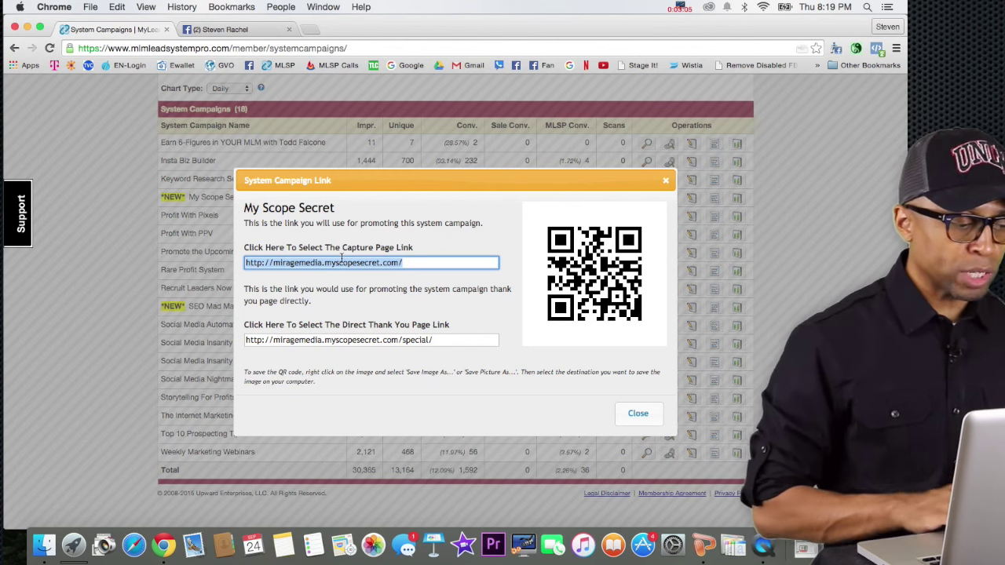
{"action": "left_click", "coordinate": [333, 339]}
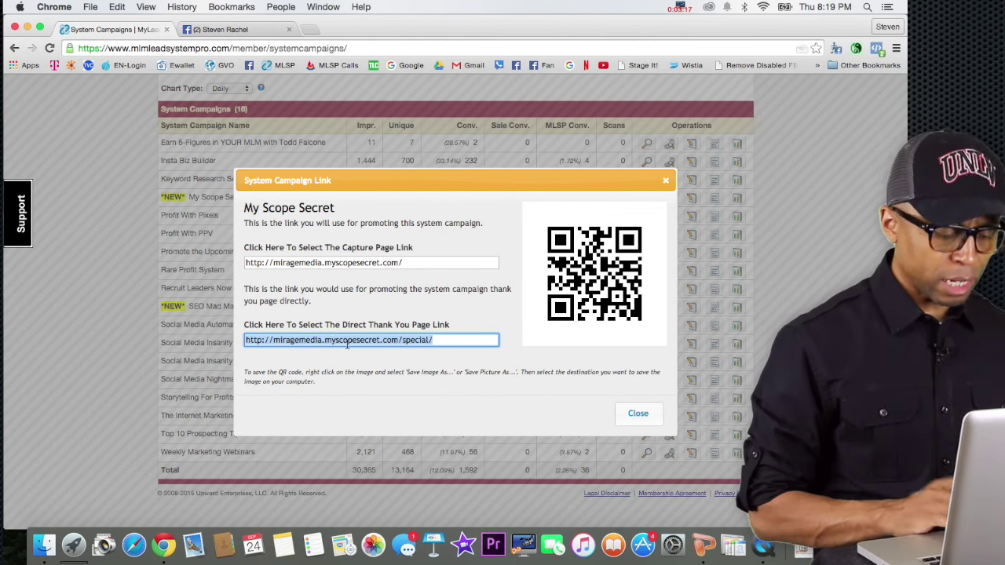
{"action": "right_click", "coordinate": [347, 344]}
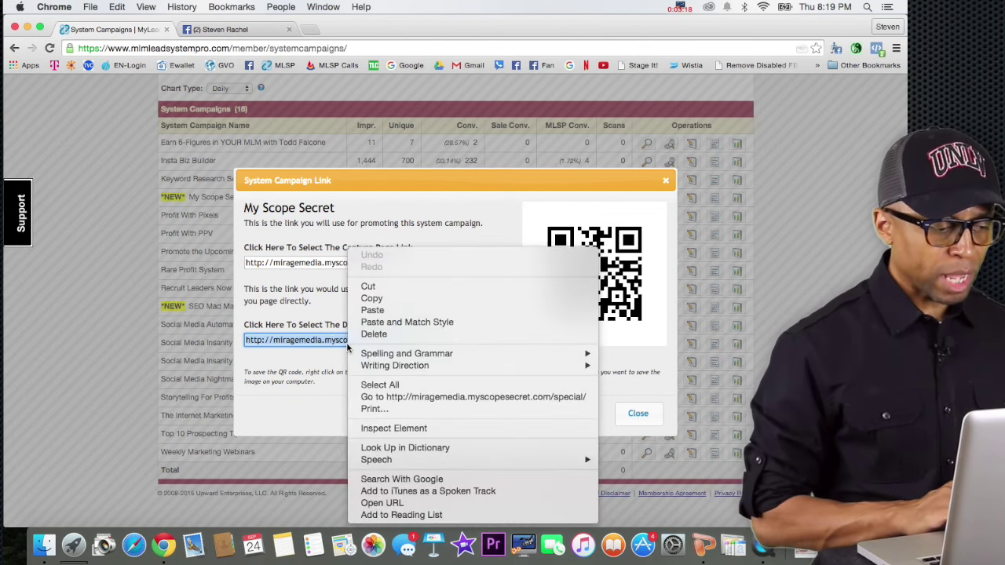
{"action": "left_click", "coordinate": [400, 392]}
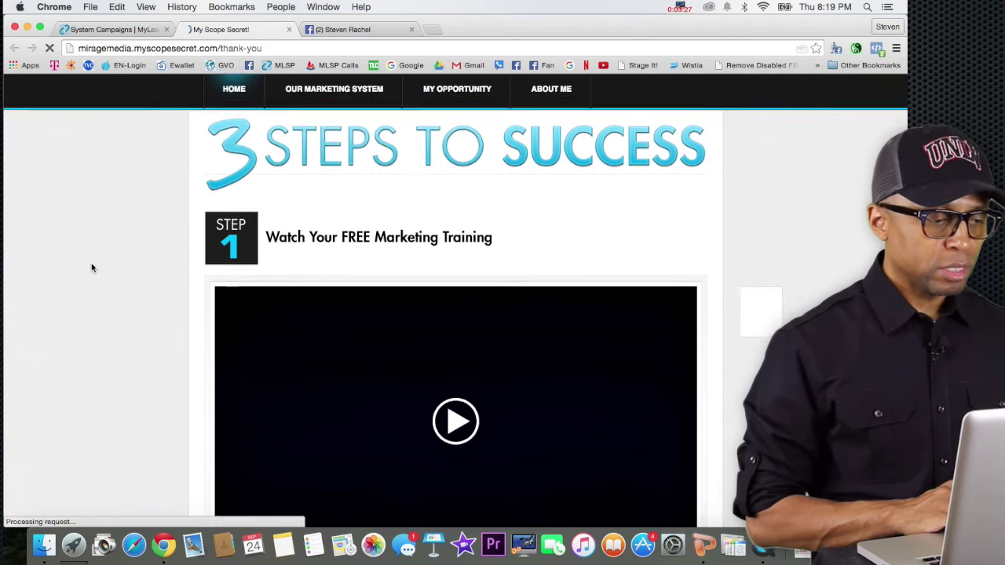
{"action": "scroll", "coordinate": [91, 268], "scroll_direction": "down", "scroll_amount": 4}
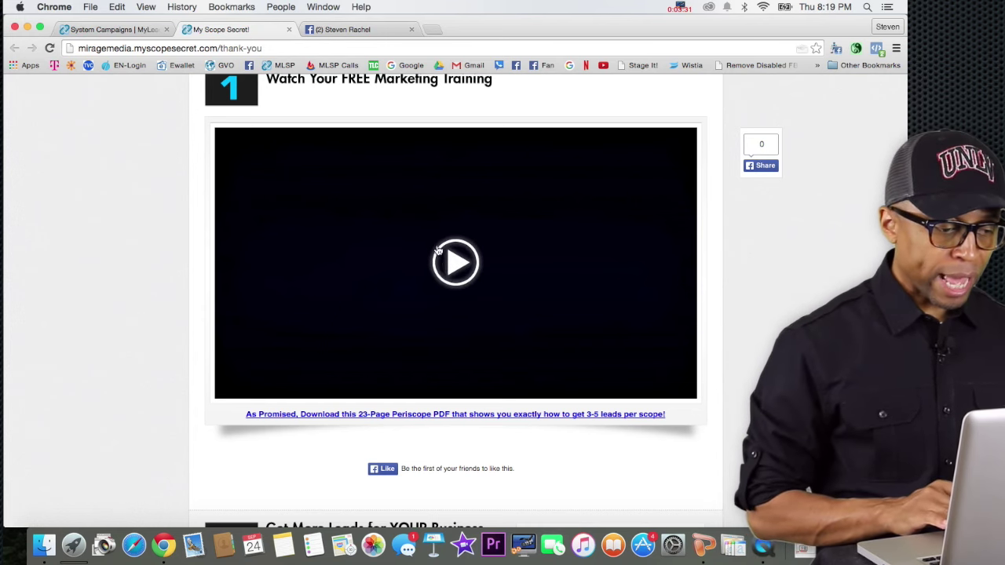
{"action": "left_click", "coordinate": [452, 268]}
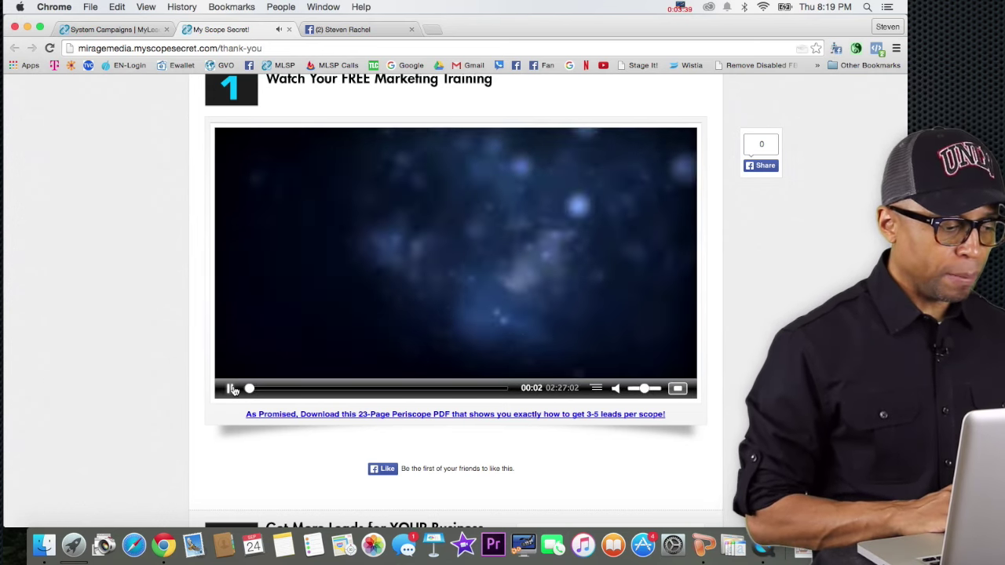
{"action": "left_click", "coordinate": [231, 390]}
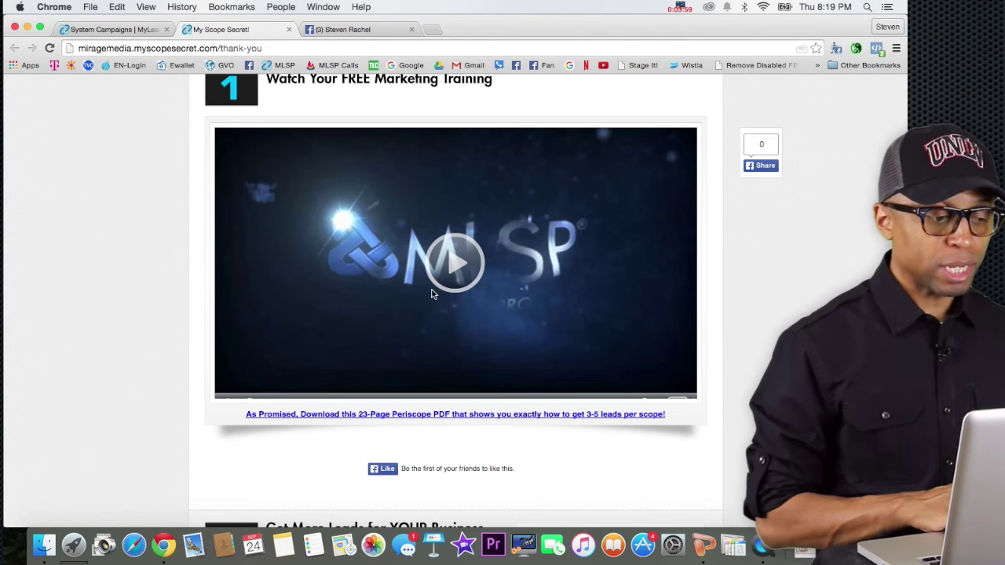
Scroll through the thank-you page to review the Step 1 video and Step 2 section.
{"action": "scroll", "coordinate": [149, 337], "scroll_direction": "down", "scroll_amount": 3}
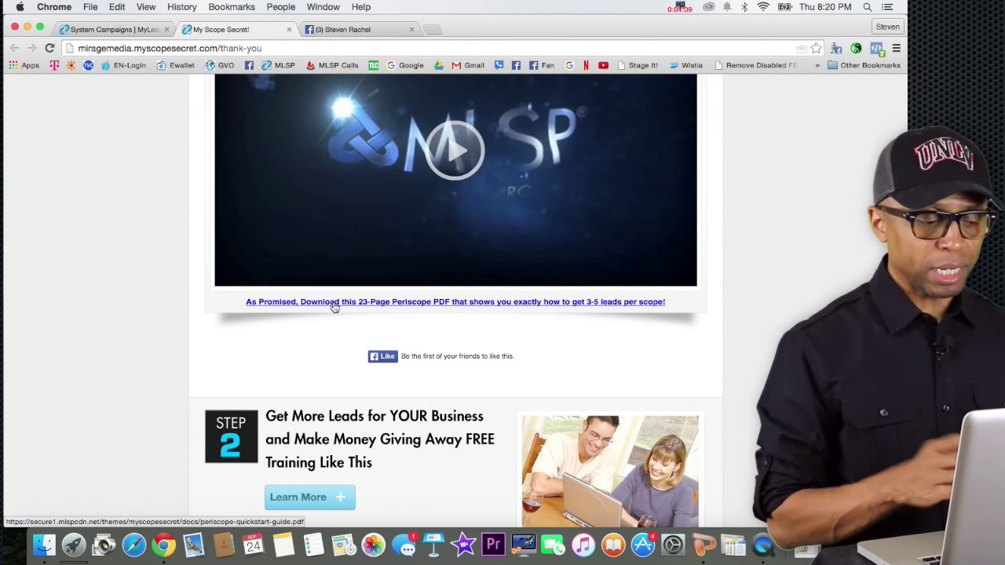
{"action": "mouse_move", "coordinate": [257, 200]}
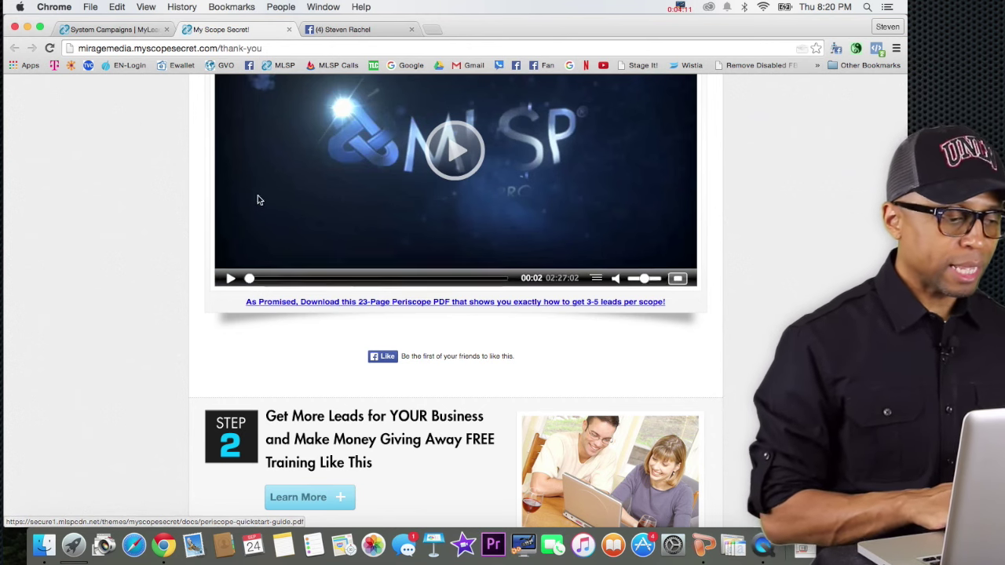
{"action": "scroll", "coordinate": [145, 233], "scroll_direction": "up", "scroll_amount": 2}
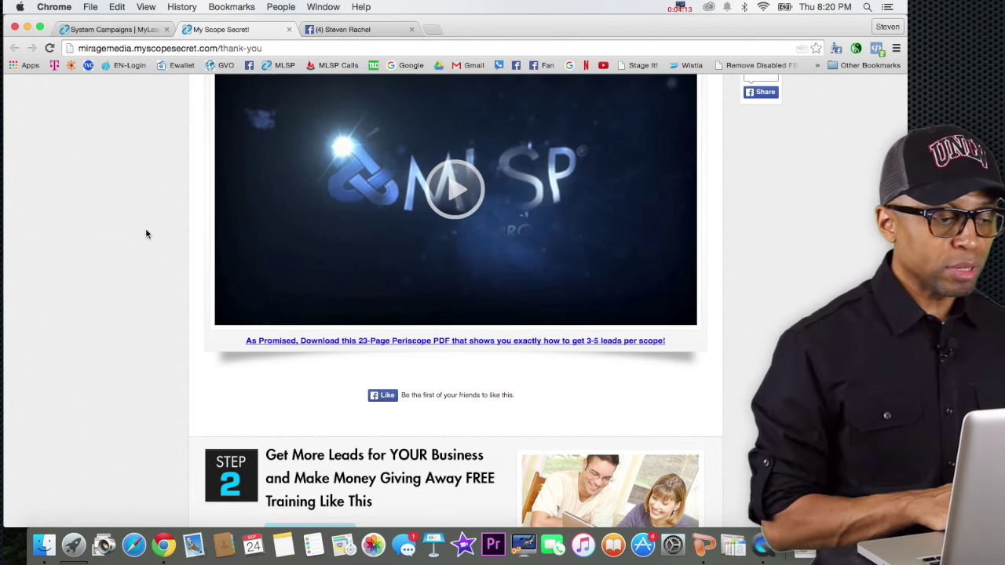
{"action": "scroll", "coordinate": [145, 234], "scroll_direction": "up", "scroll_amount": 2}
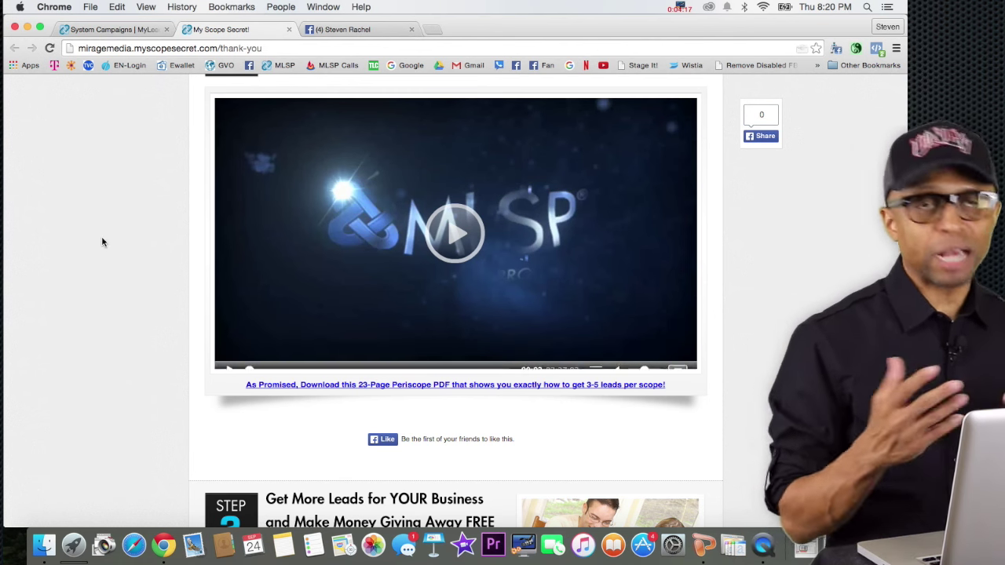
{"action": "scroll", "coordinate": [102, 241], "scroll_direction": "down", "scroll_amount": 3}
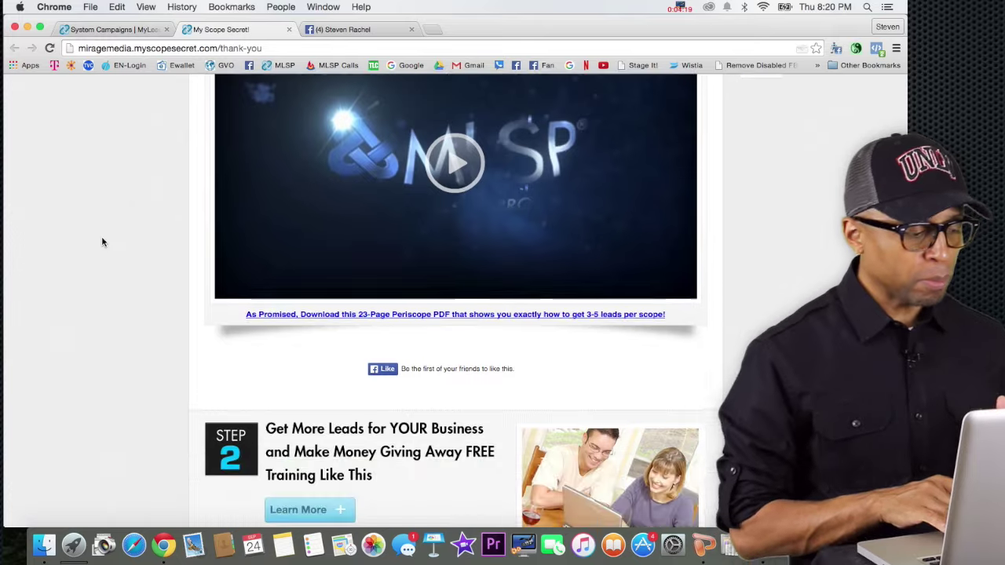
{"action": "scroll", "coordinate": [102, 242], "scroll_direction": "down", "scroll_amount": 5}
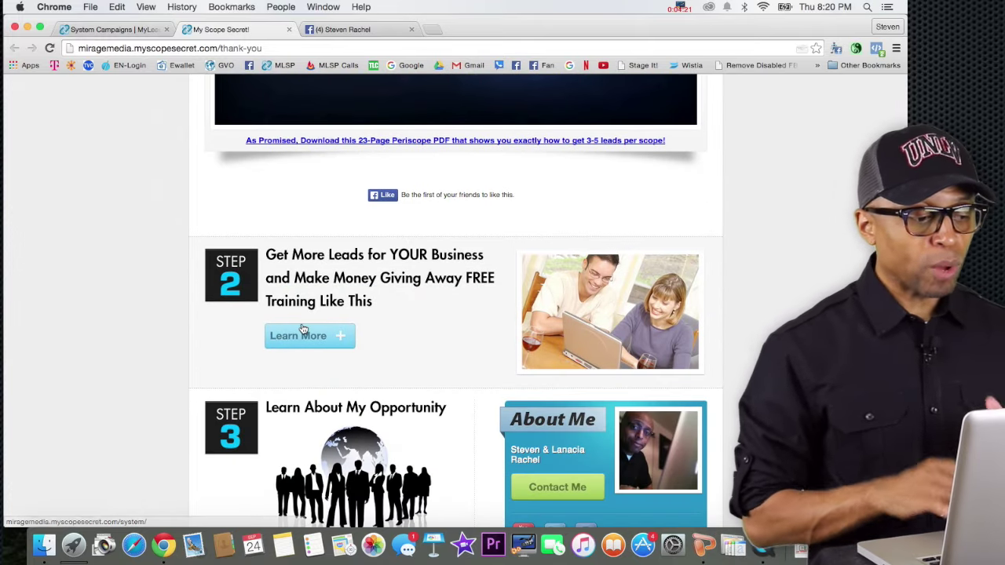
{"action": "scroll", "coordinate": [56, 198], "scroll_direction": "up", "scroll_amount": 5}
{"action": "mouse_move", "coordinate": [506, 185]}
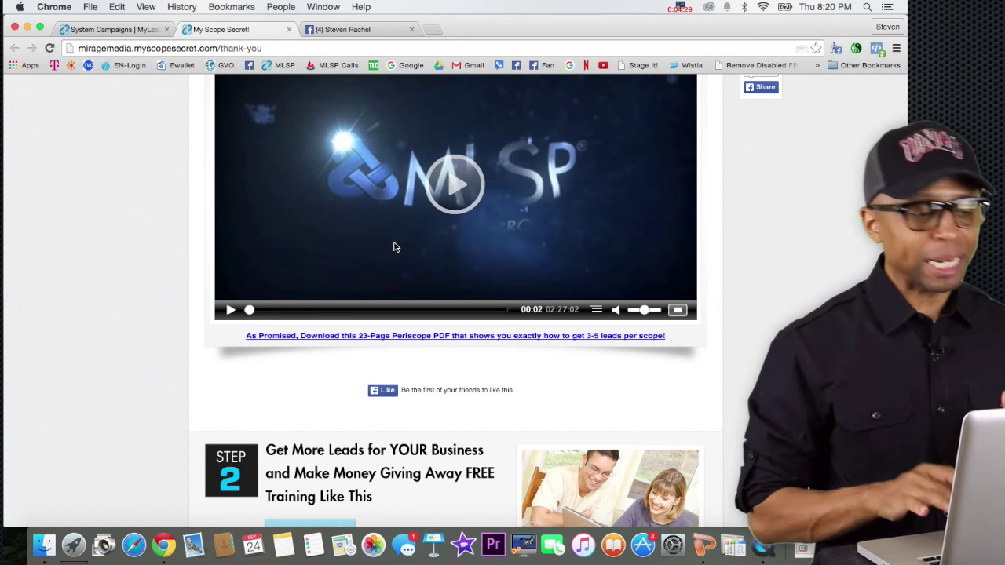
{"action": "scroll", "coordinate": [130, 325], "scroll_direction": "down", "scroll_amount": 4}
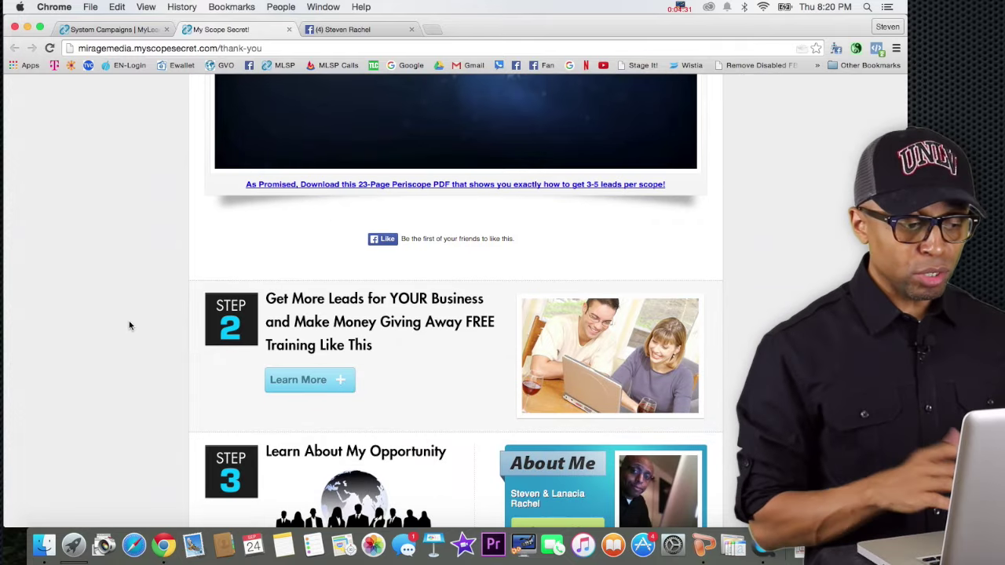
Open the Step 2 Learn More page and scroll through its content.
{"action": "left_click", "coordinate": [334, 379]}
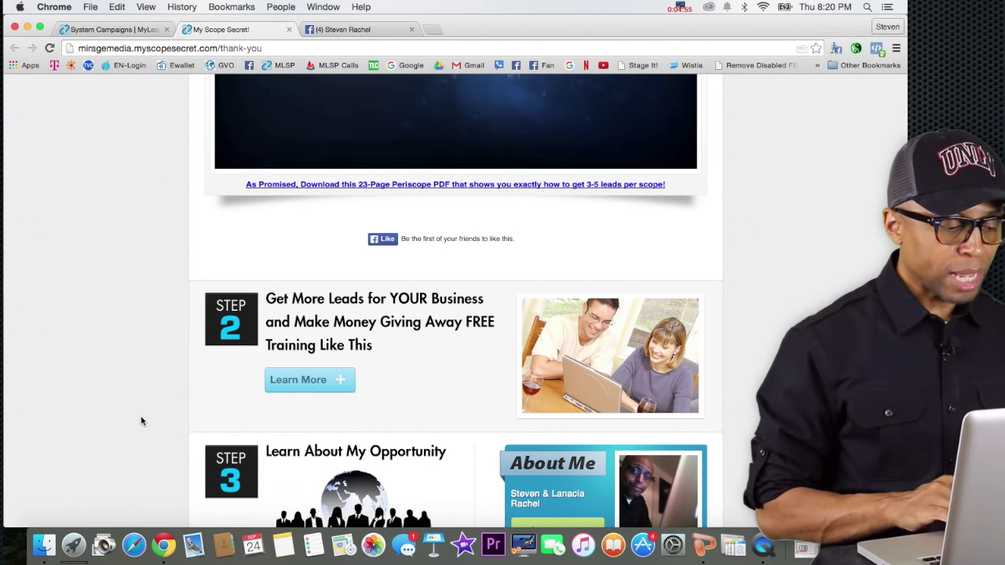
{"action": "scroll", "coordinate": [142, 420], "scroll_direction": "down", "scroll_amount": 3}
{"action": "scroll", "coordinate": [141, 421], "scroll_direction": "down", "scroll_amount": 2}
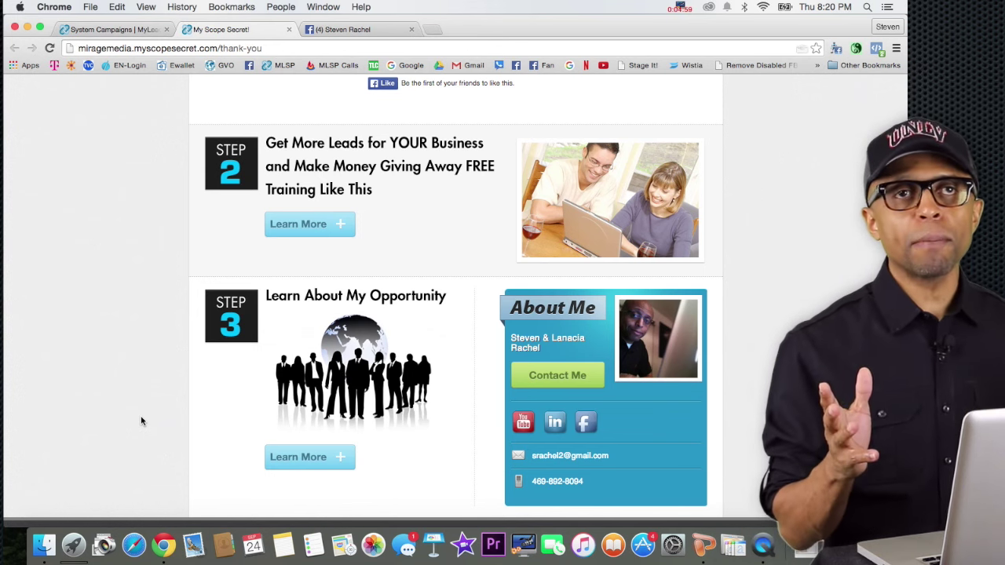
{"action": "scroll", "coordinate": [141, 420], "scroll_direction": "up", "scroll_amount": 10}
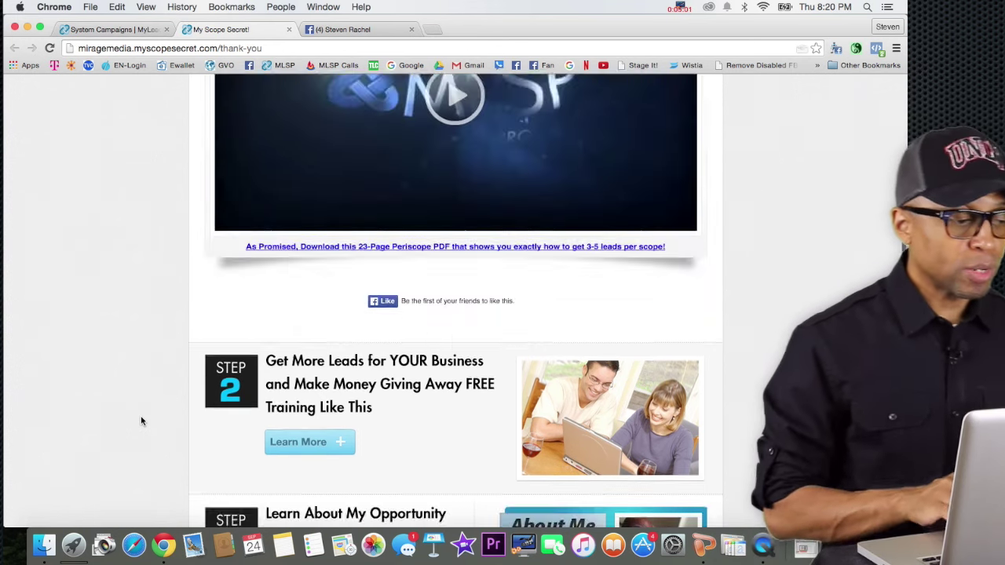
{"action": "scroll", "coordinate": [143, 403], "scroll_direction": "down", "scroll_amount": 10}
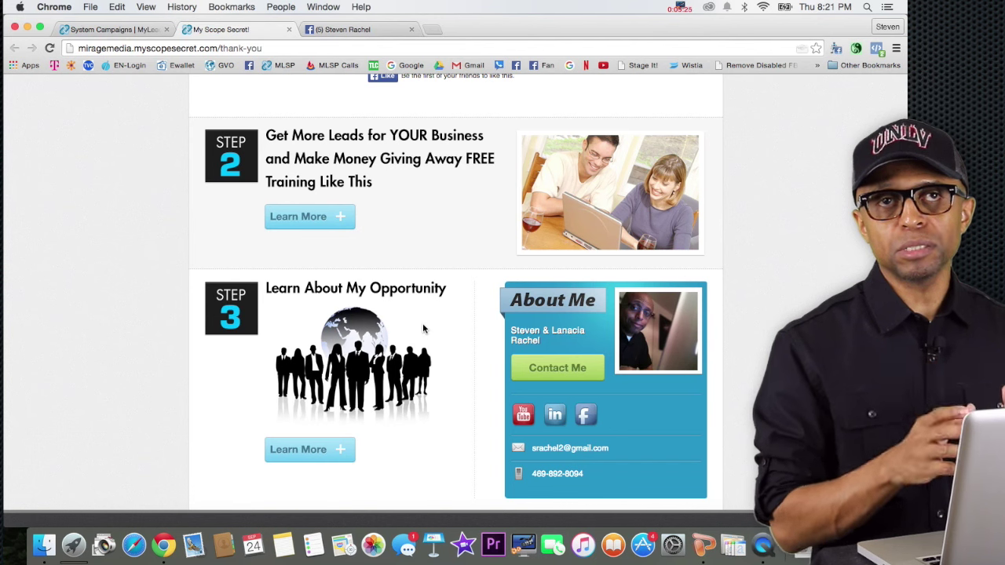
{"action": "scroll", "coordinate": [154, 211], "scroll_direction": "up", "scroll_amount": 5}
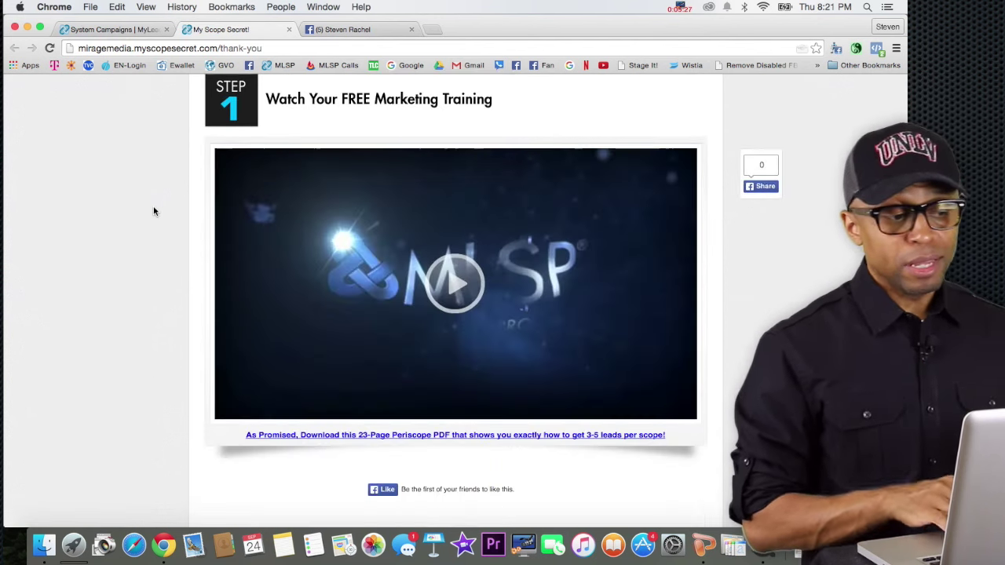
{"action": "scroll", "coordinate": [153, 211], "scroll_direction": "up", "scroll_amount": 1}
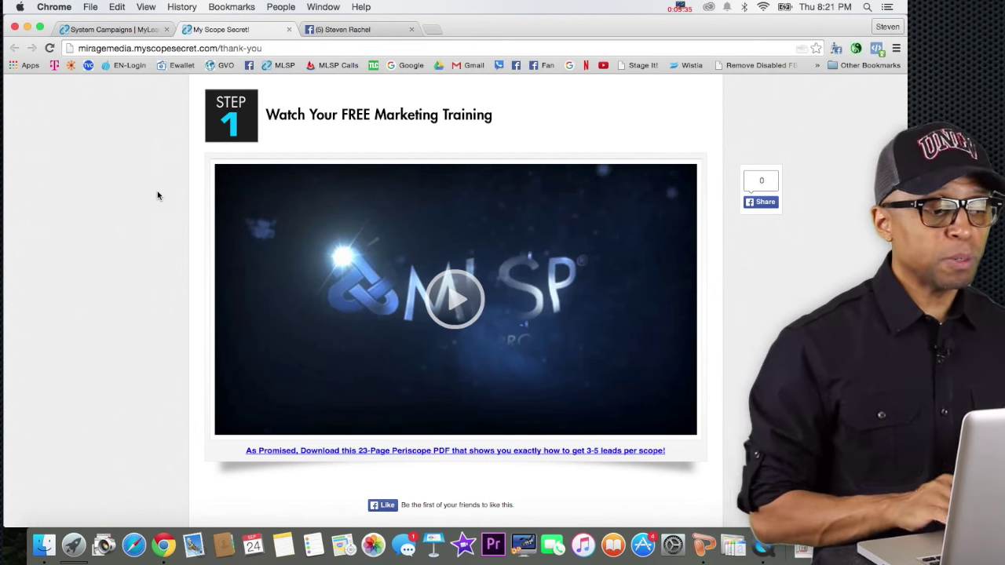
{"action": "scroll", "coordinate": [157, 195], "scroll_direction": "down", "scroll_amount": 2}
{"action": "scroll", "coordinate": [157, 195], "scroll_direction": "up", "scroll_amount": 2}
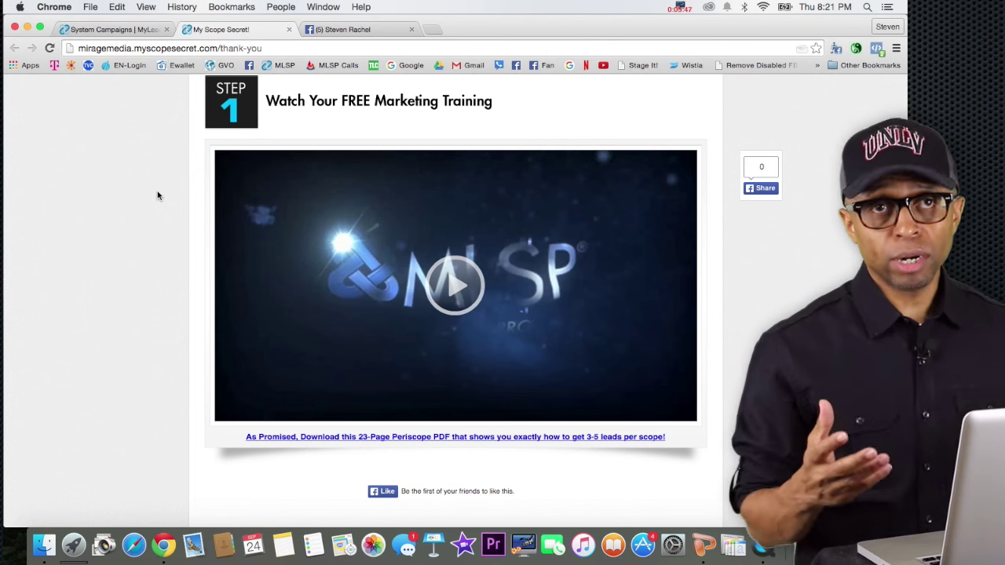
{"action": "scroll", "coordinate": [157, 196], "scroll_direction": "down", "scroll_amount": 3}
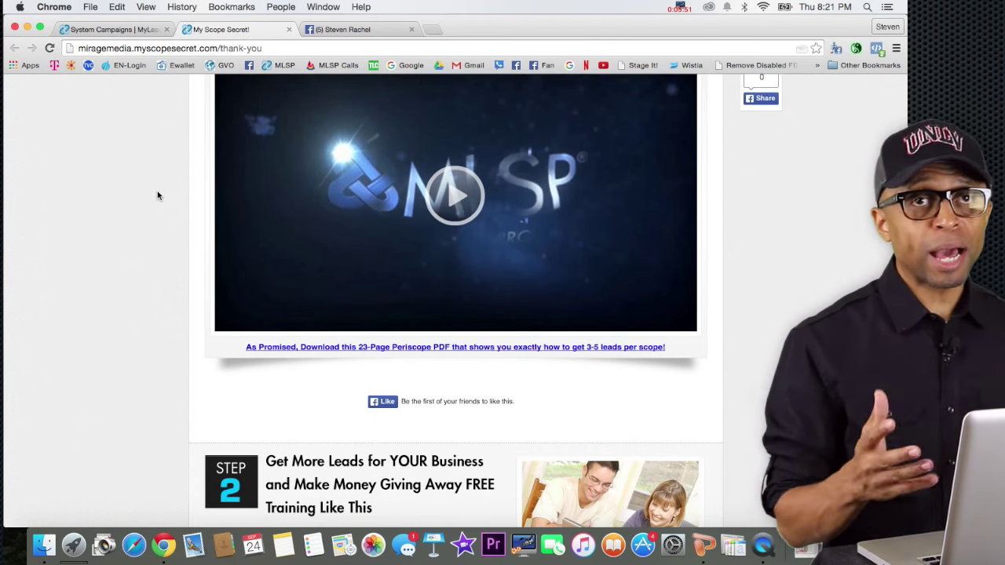
{"action": "scroll", "coordinate": [157, 195], "scroll_direction": "up", "scroll_amount": 5}
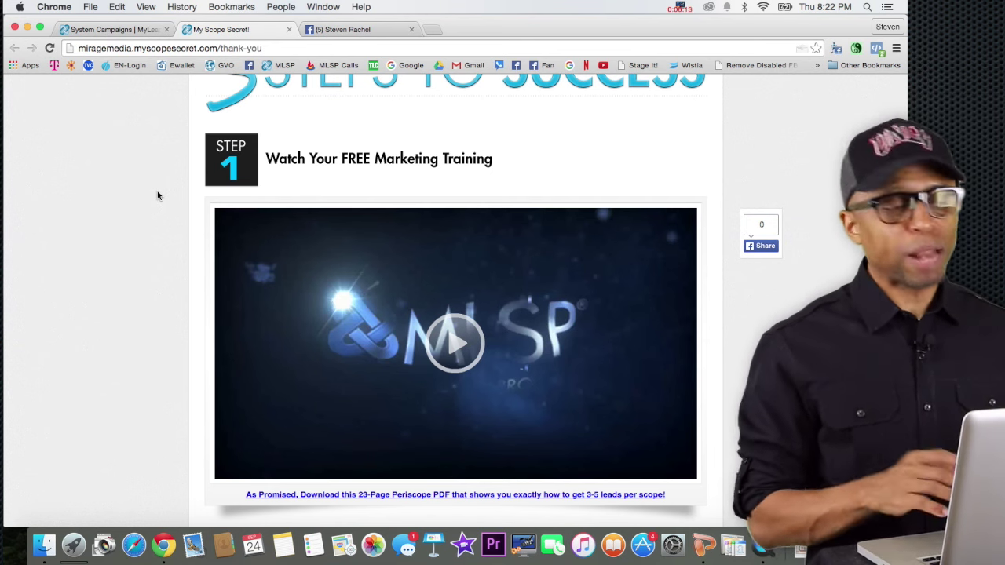
{"action": "scroll", "coordinate": [136, 181], "scroll_direction": "down", "scroll_amount": 10}
{"action": "scroll", "coordinate": [137, 180], "scroll_direction": "up", "scroll_amount": 5}
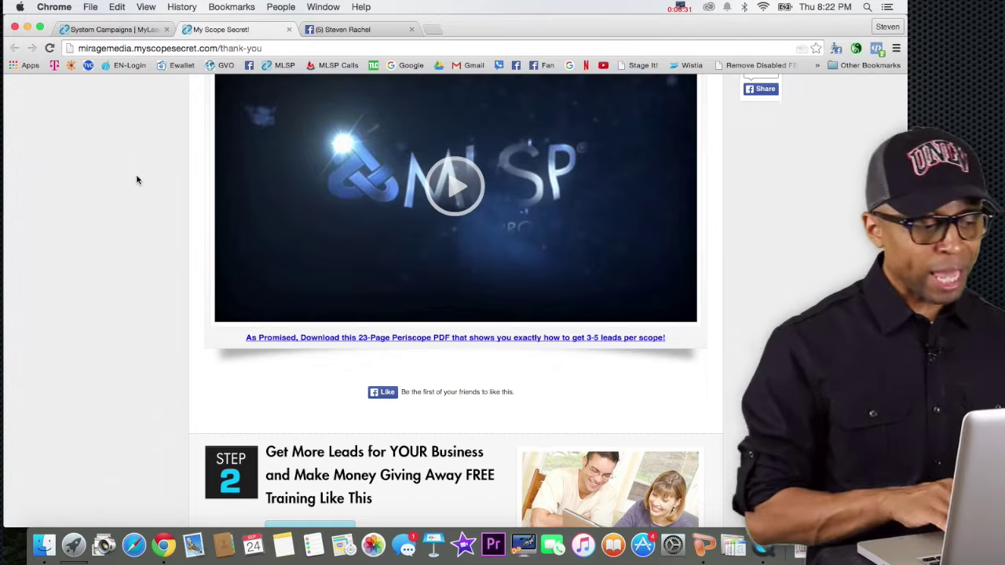
{"action": "scroll", "coordinate": [136, 179], "scroll_direction": "down", "scroll_amount": 5}
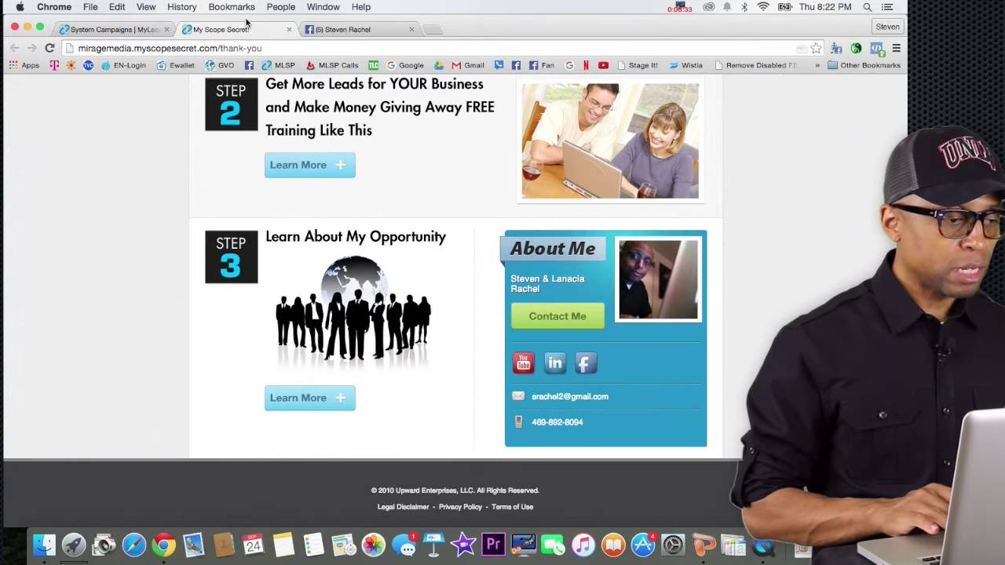
Close the My Scope Secret tab and link details, then preview and close the SEO Mad Man capture page.
{"action": "left_click", "coordinate": [289, 29]}
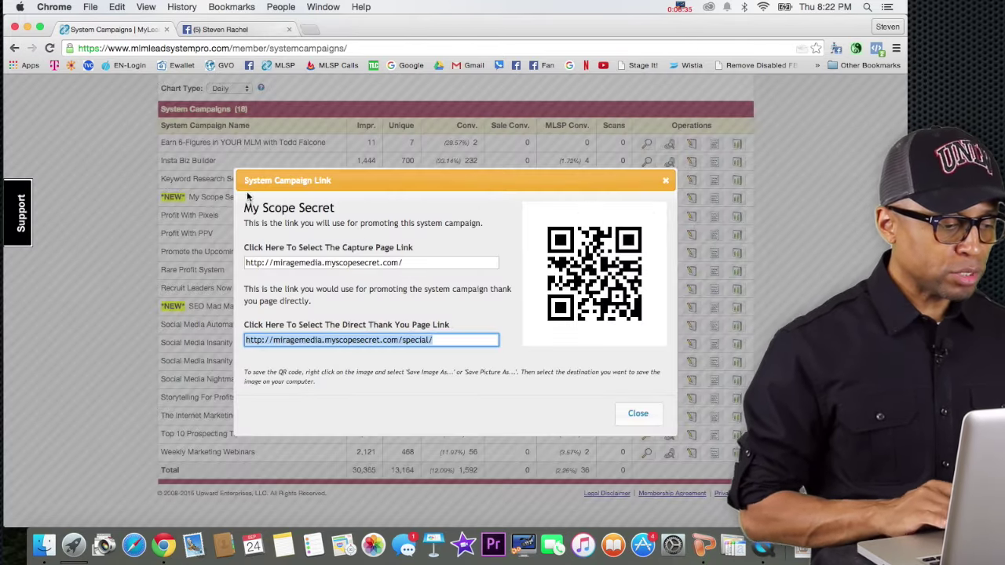
{"action": "left_click", "coordinate": [666, 181]}
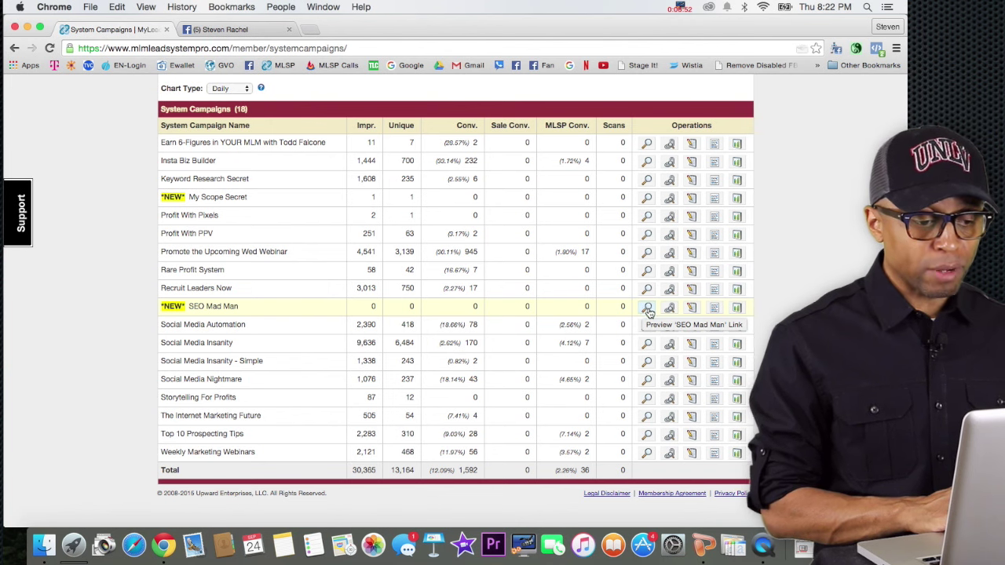
{"action": "left_click", "coordinate": [646, 309]}
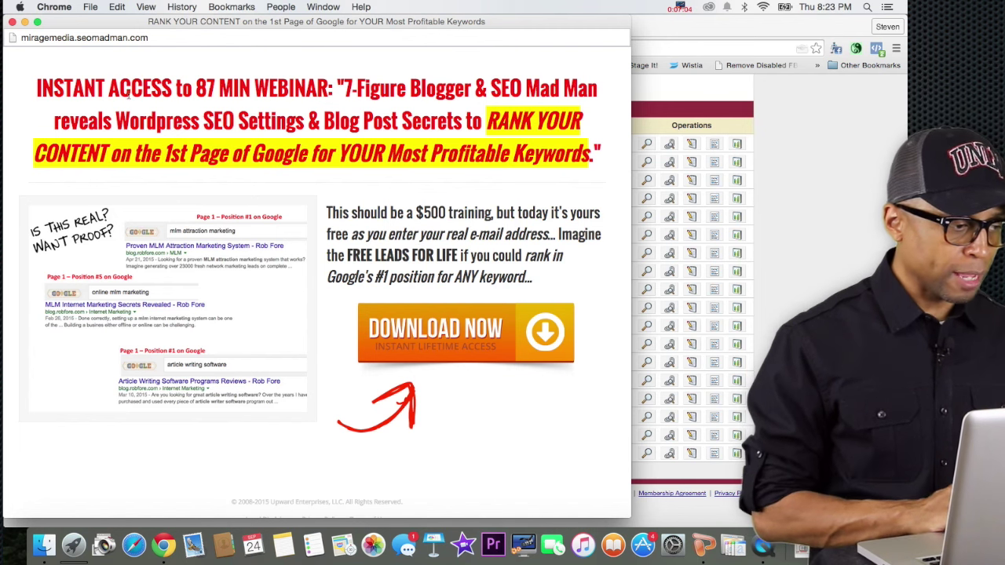
{"action": "left_click", "coordinate": [12, 22]}
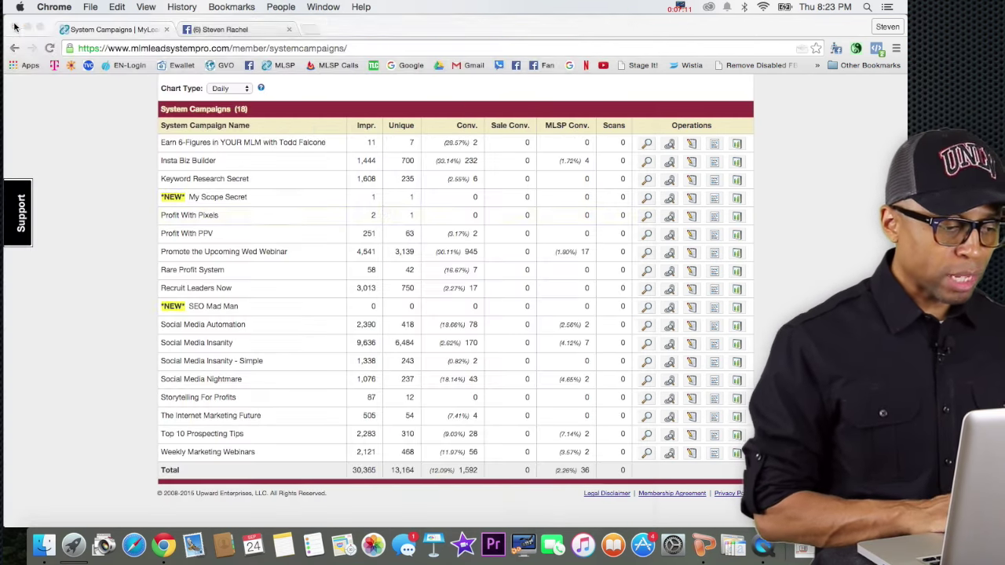
{"action": "left_click", "coordinate": [668, 307]}
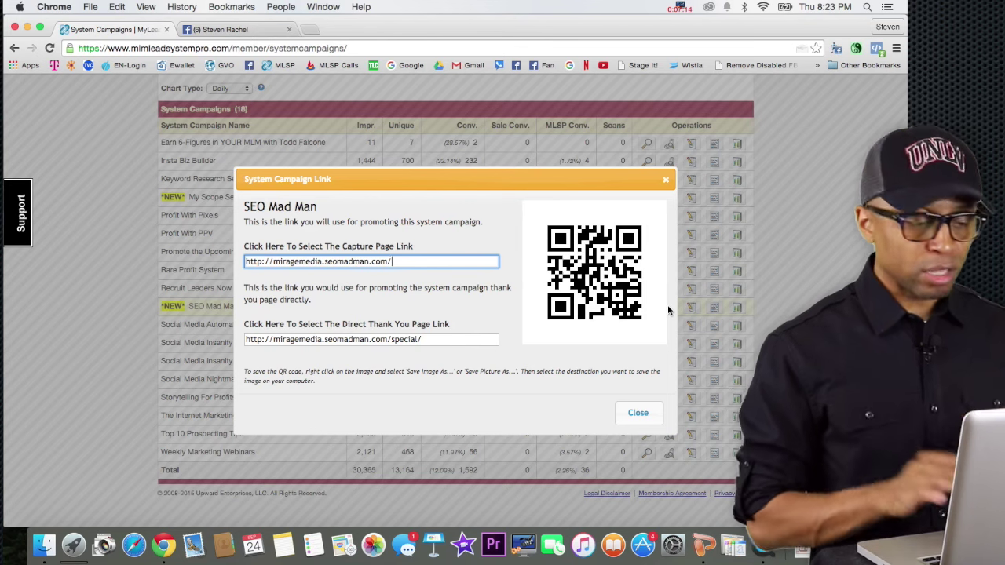
{"action": "left_click", "coordinate": [668, 180]}
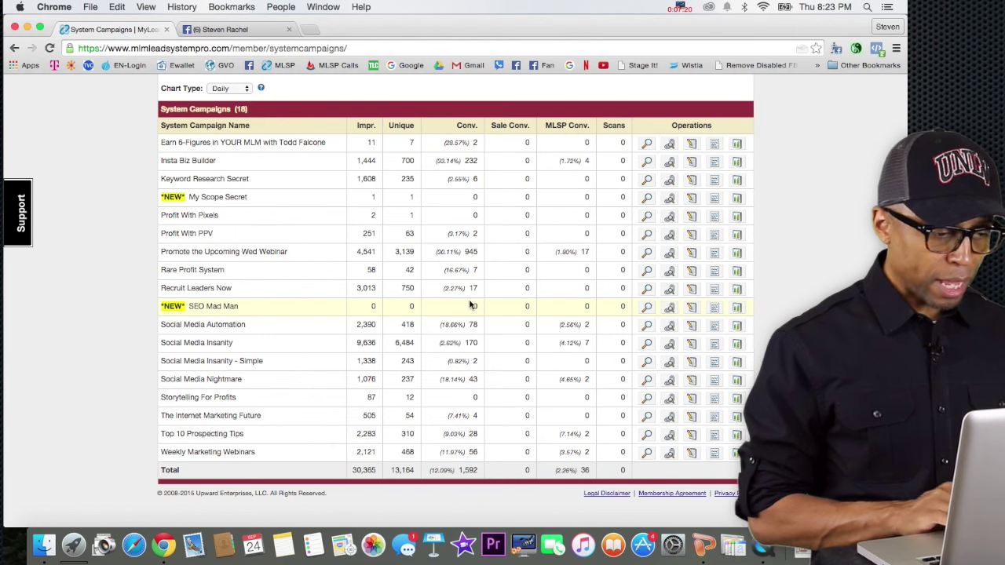
{"action": "left_click", "coordinate": [668, 308]}
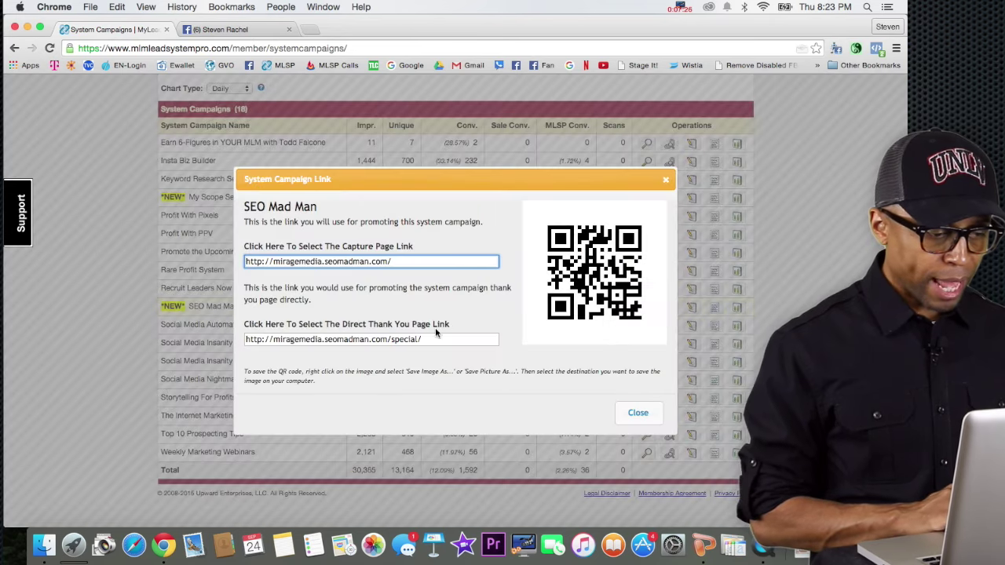
{"action": "left_click", "coordinate": [402, 340]}
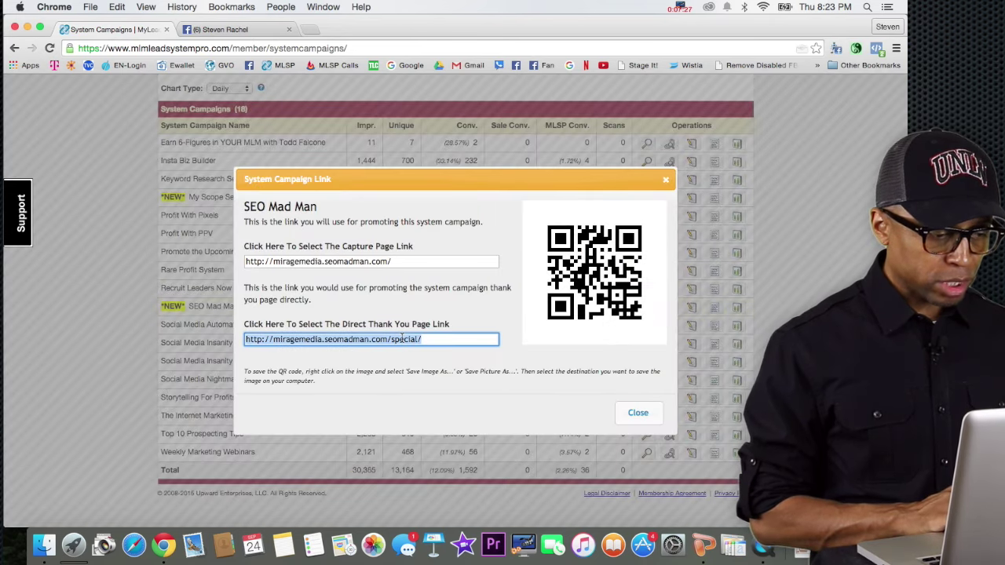
{"action": "right_click", "coordinate": [402, 340]}
{"action": "left_click", "coordinate": [438, 397]}
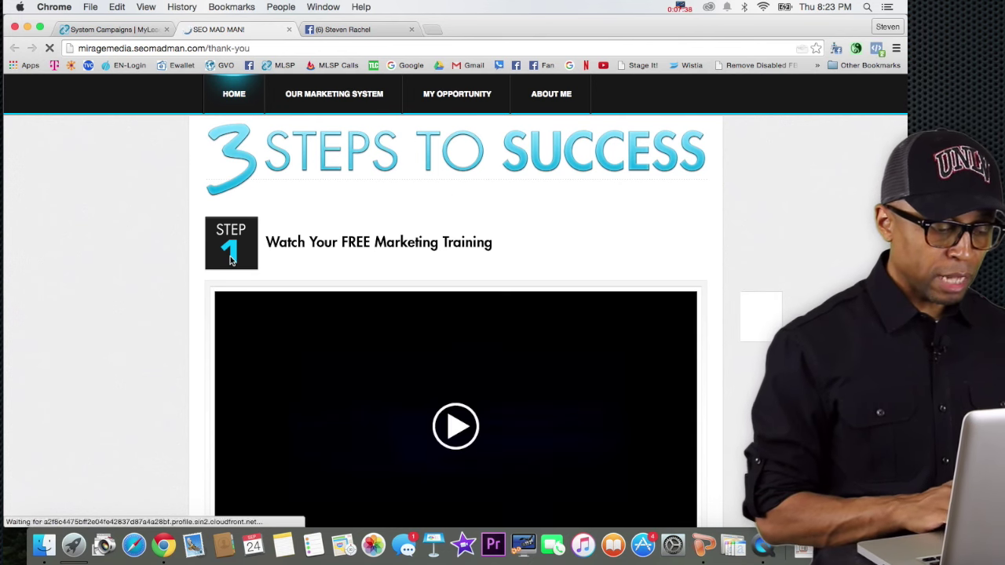
{"action": "scroll", "coordinate": [230, 257], "scroll_direction": "down", "scroll_amount": 2}
{"action": "scroll", "coordinate": [230, 259], "scroll_direction": "down", "scroll_amount": 3}
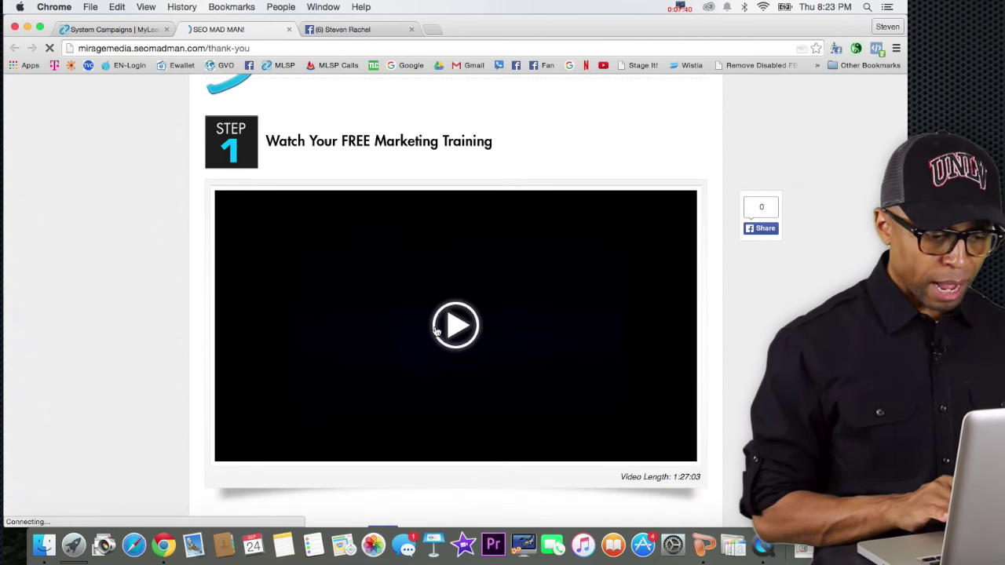
{"action": "scroll", "coordinate": [436, 328], "scroll_direction": "down", "scroll_amount": 3}
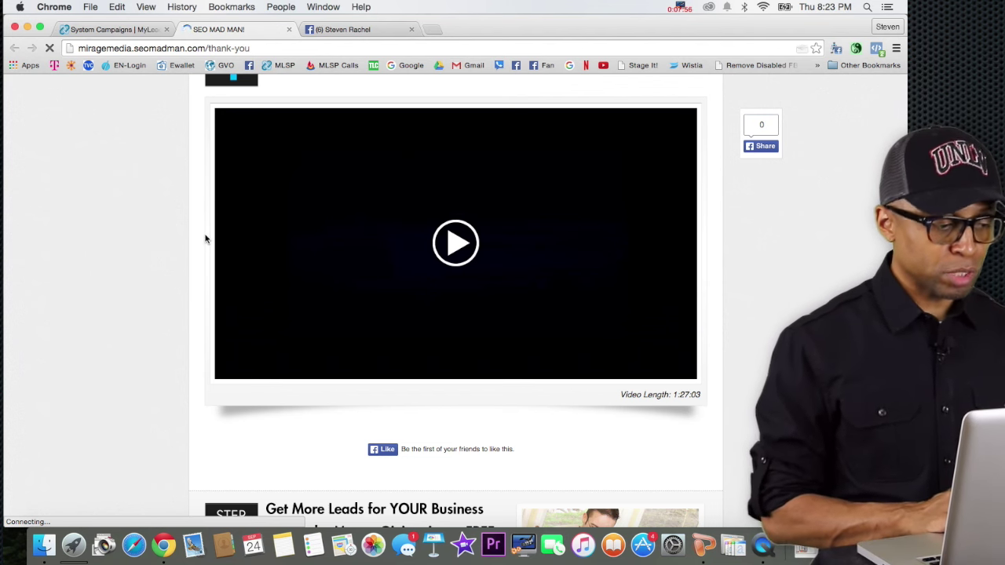
{"action": "scroll", "coordinate": [181, 227], "scroll_direction": "down", "scroll_amount": 5}
{"action": "scroll", "coordinate": [182, 230], "scroll_direction": "down", "scroll_amount": 1}
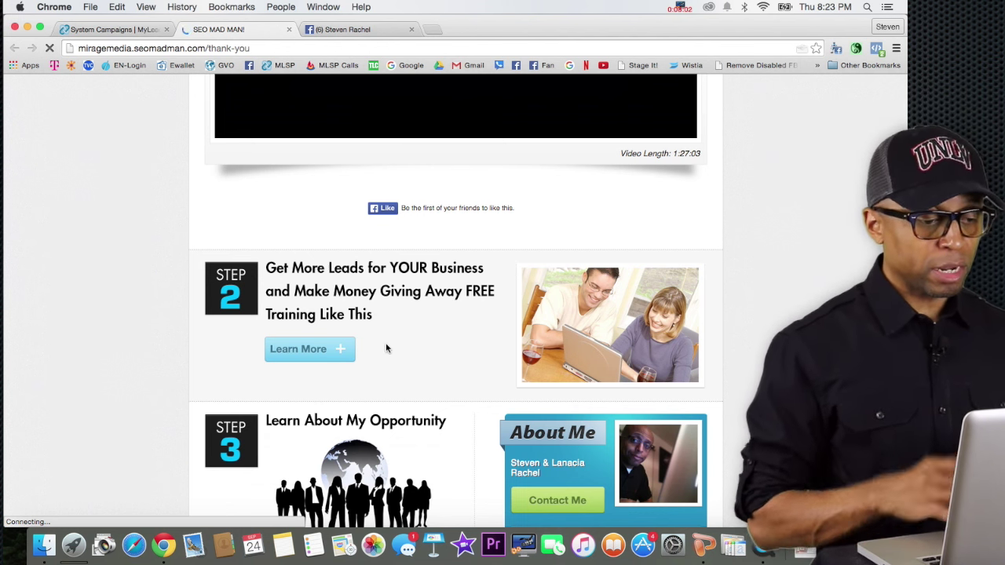
{"action": "scroll", "coordinate": [148, 327], "scroll_direction": "down", "scroll_amount": 4}
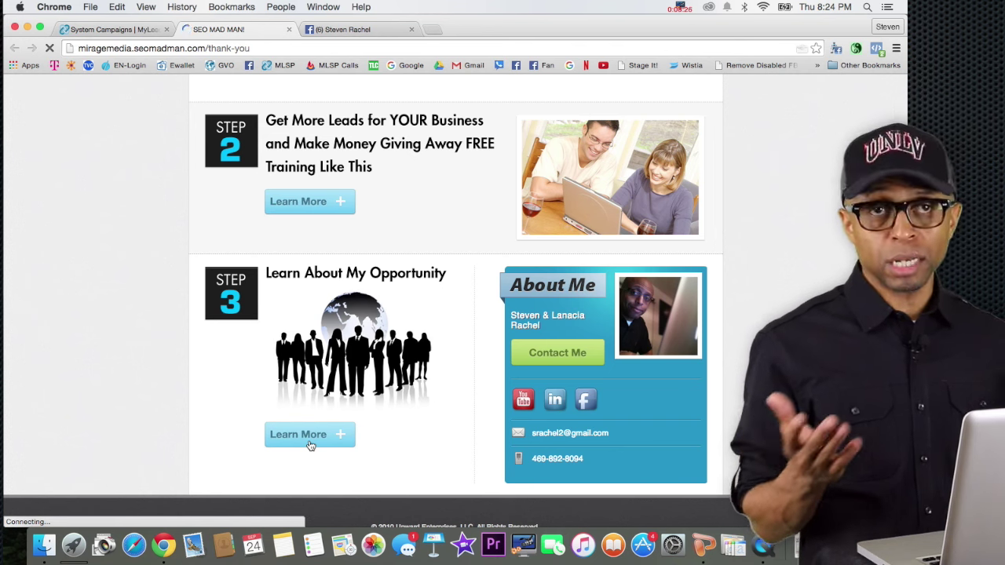
{"action": "scroll", "coordinate": [159, 405], "scroll_direction": "up", "scroll_amount": 6}
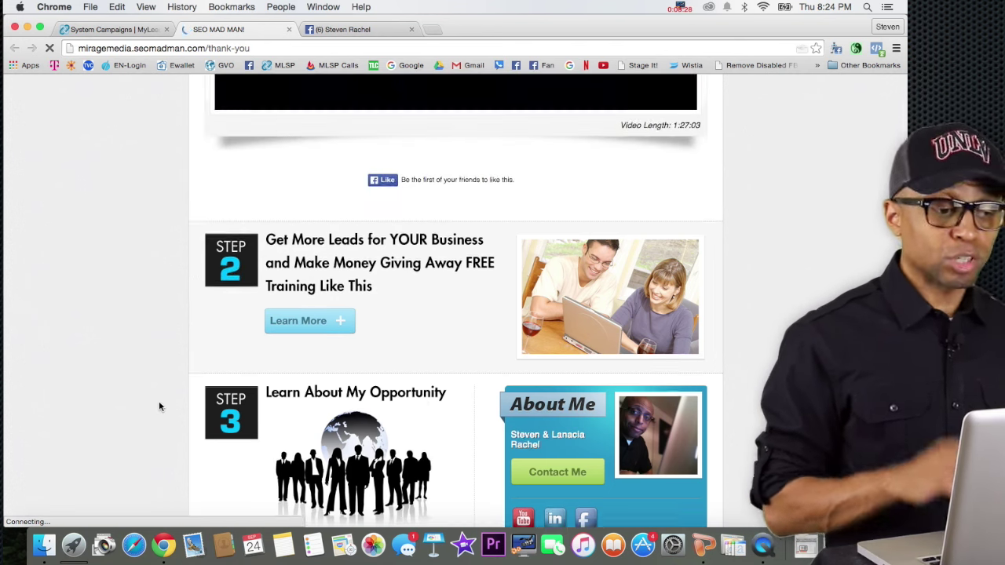
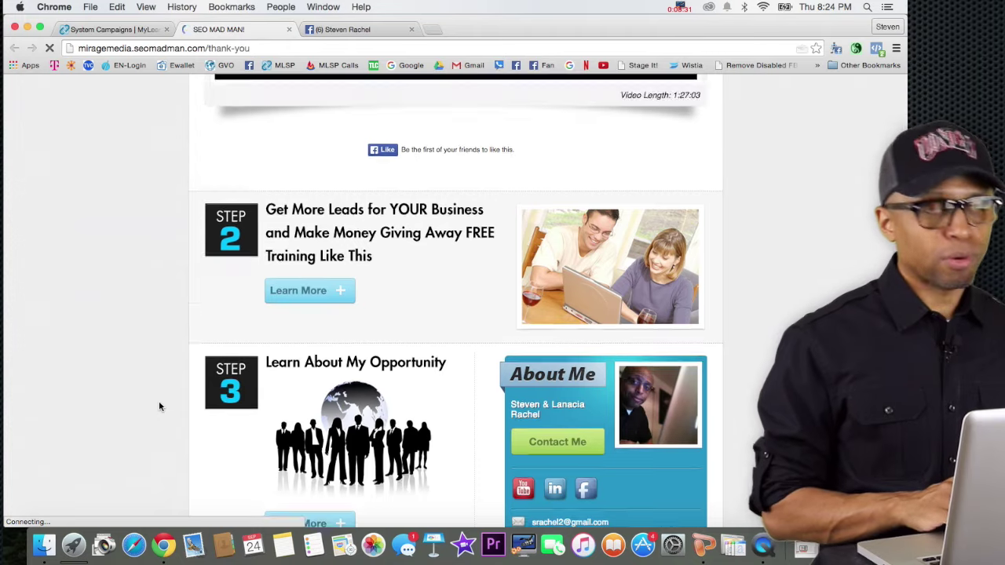
{"action": "scroll", "coordinate": [158, 406], "scroll_direction": "down", "scroll_amount": 8}
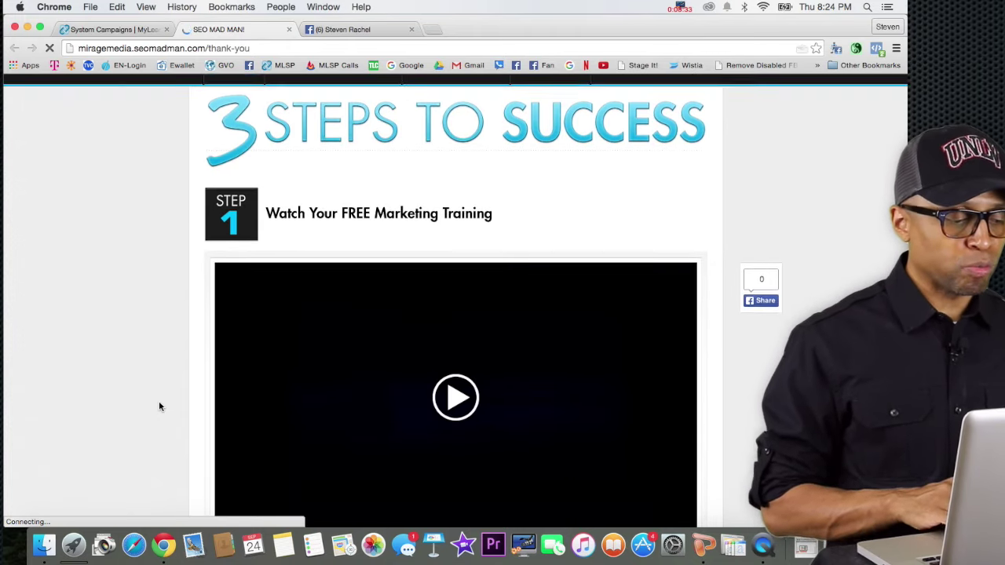
{"action": "scroll", "coordinate": [158, 406], "scroll_direction": "down", "scroll_amount": 3}
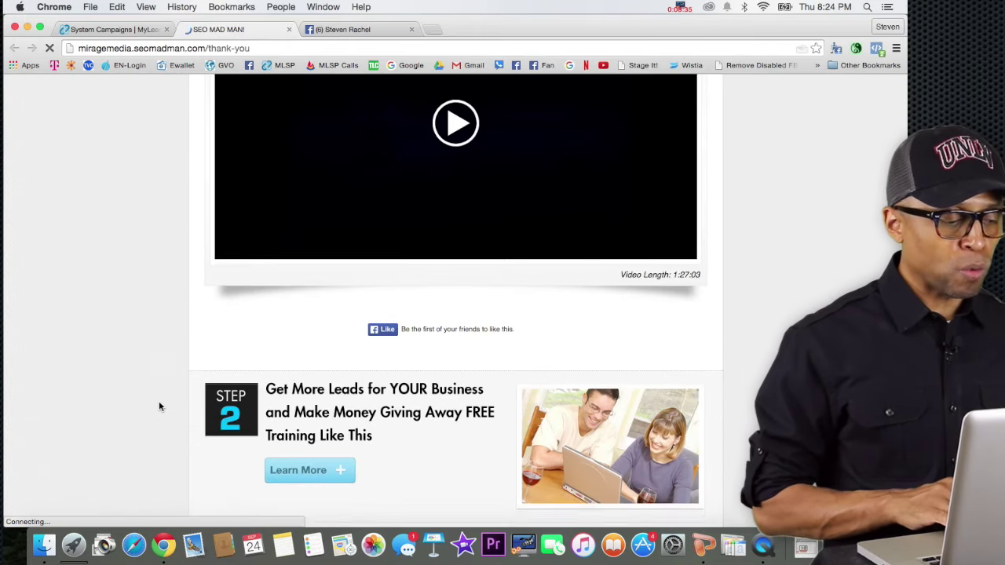
{"action": "scroll", "coordinate": [158, 406], "scroll_direction": "down", "scroll_amount": 3}
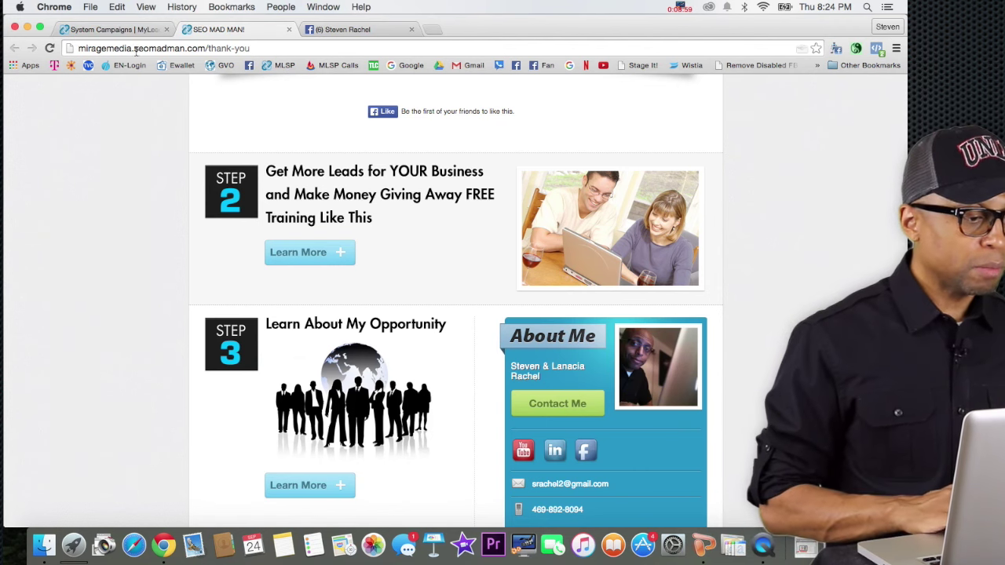
Close the SEO Mad Man campaign link dialog and view the 18-campaign System Campaigns table.
{"action": "left_click", "coordinate": [117, 29]}
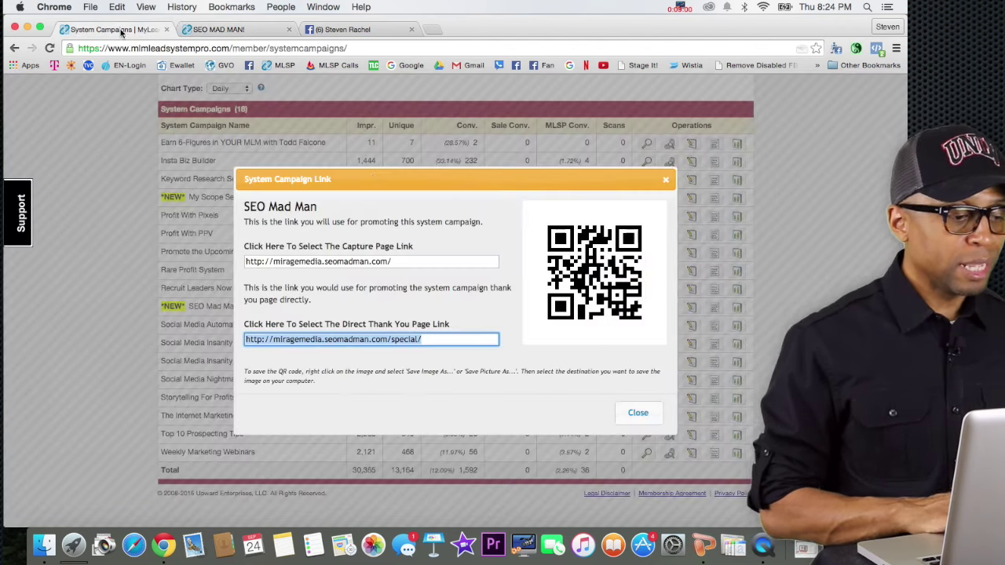
{"action": "left_click", "coordinate": [667, 180]}
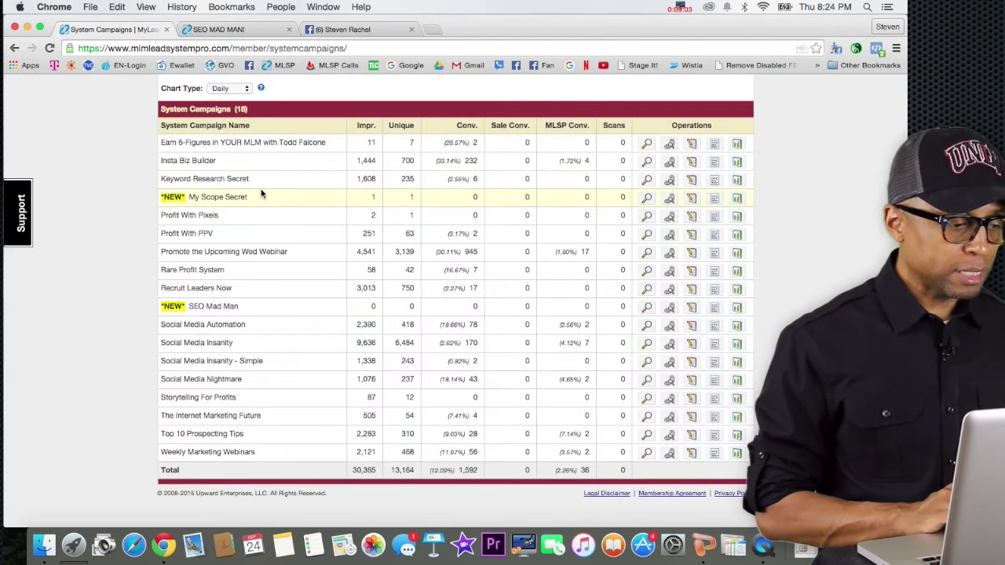
{"action": "scroll", "coordinate": [262, 195], "scroll_direction": "down", "scroll_amount": 1}
{"action": "scroll", "coordinate": [262, 195], "scroll_direction": "up", "scroll_amount": 1}
{"action": "scroll", "coordinate": [262, 195], "scroll_direction": "down", "scroll_amount": 1}
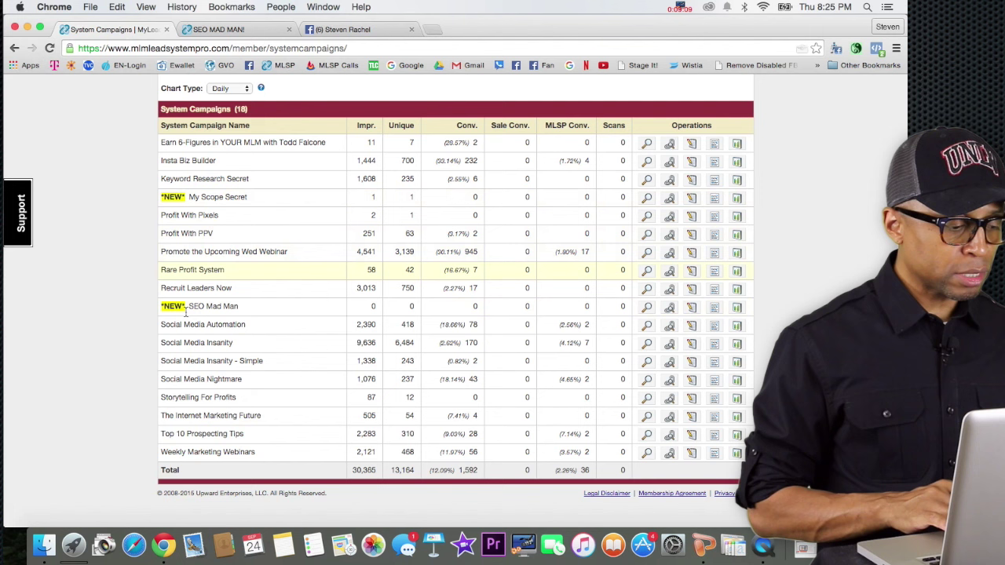
{"action": "left_click", "coordinate": [646, 324]}
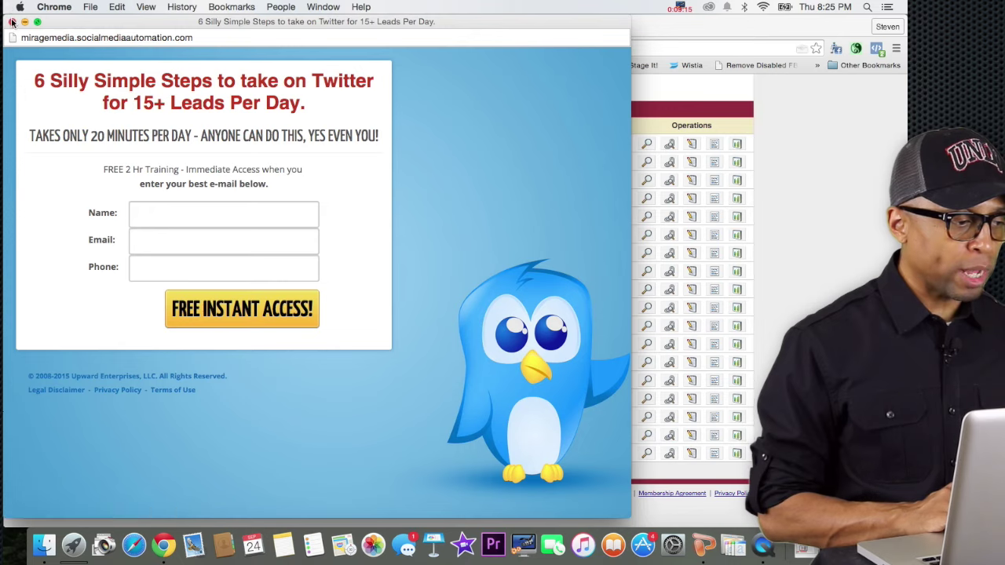
{"action": "left_click", "coordinate": [13, 22]}
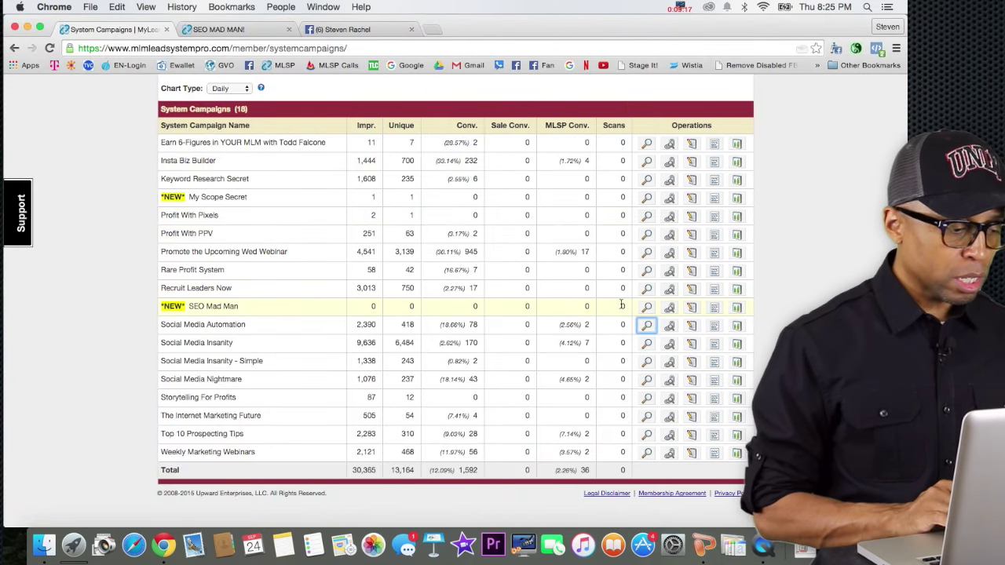
{"action": "left_click", "coordinate": [646, 343]}
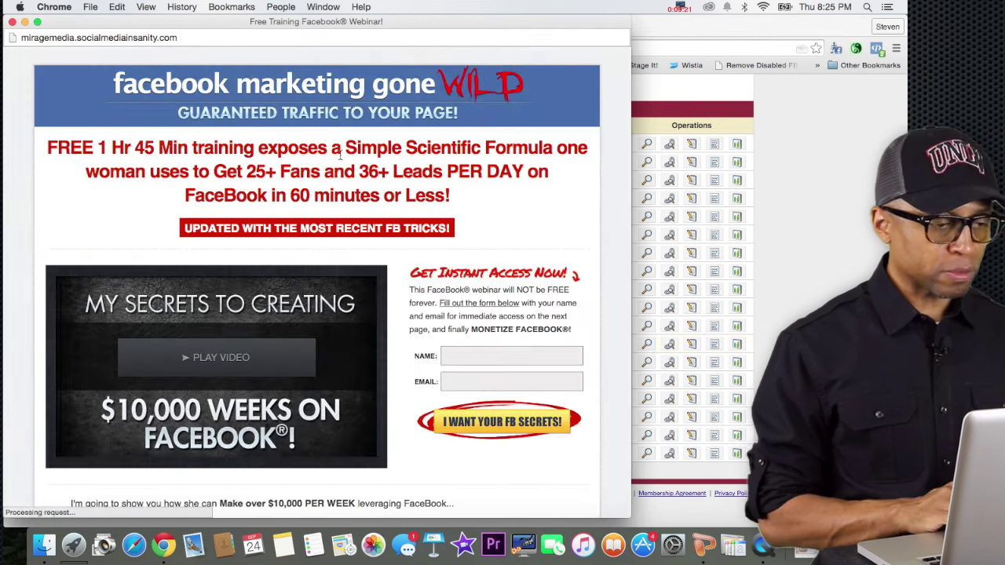
{"action": "left_click", "coordinate": [12, 22]}
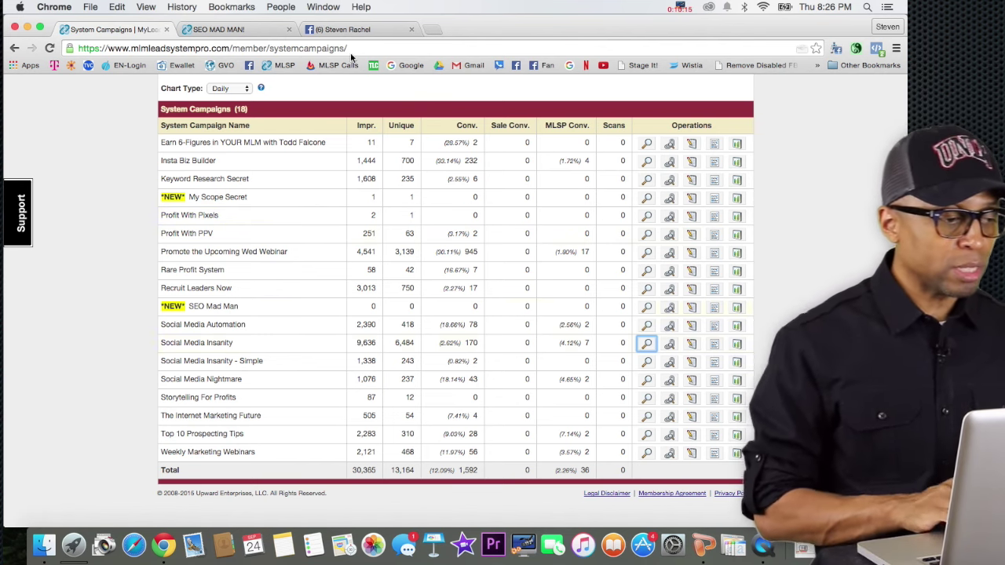
Close the SEO Mad Man page and copy miragemedia.myscopesecret.com from the My Scope Secret preview.
{"action": "left_click", "coordinate": [267, 30]}
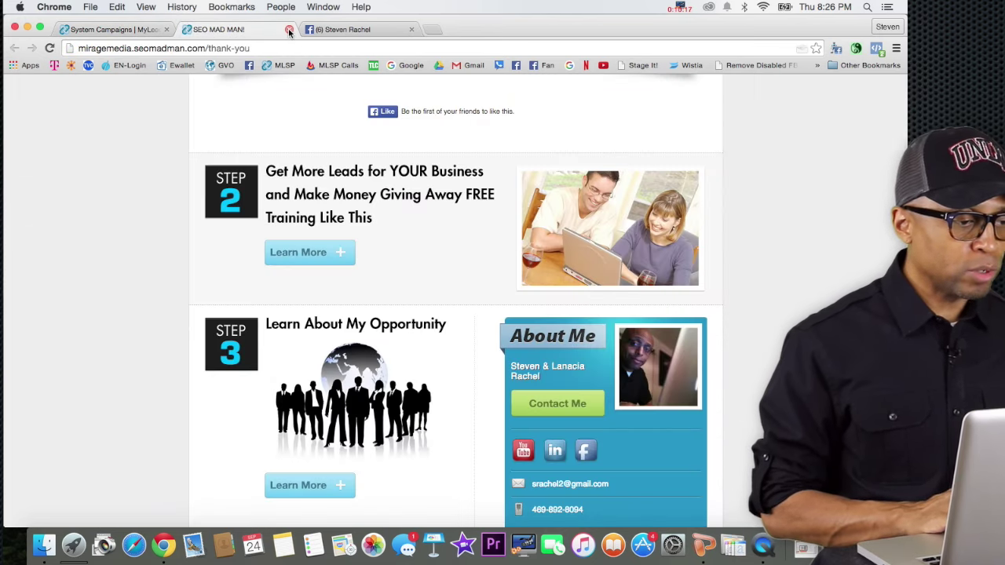
{"action": "left_click", "coordinate": [289, 30]}
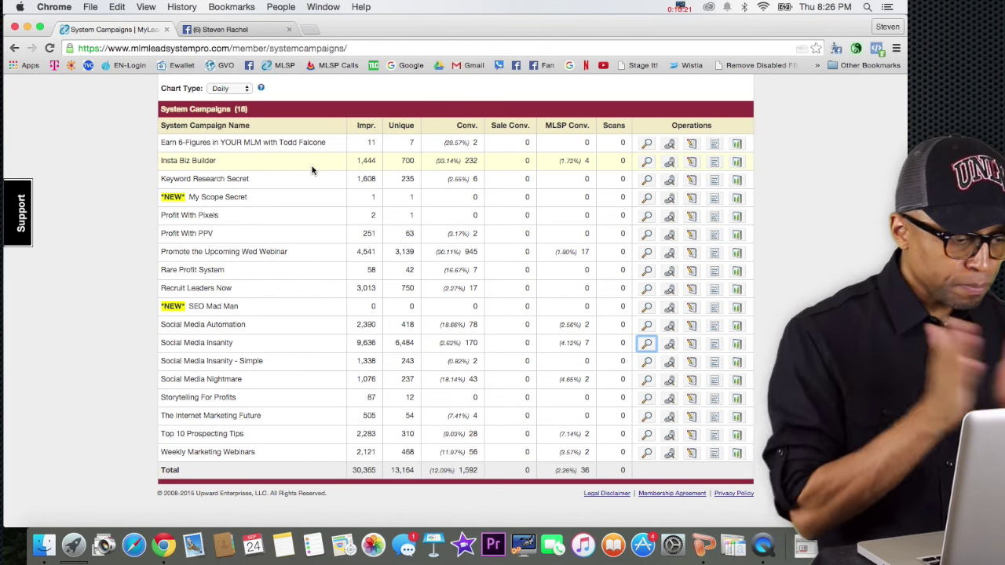
{"action": "left_click", "coordinate": [645, 199]}
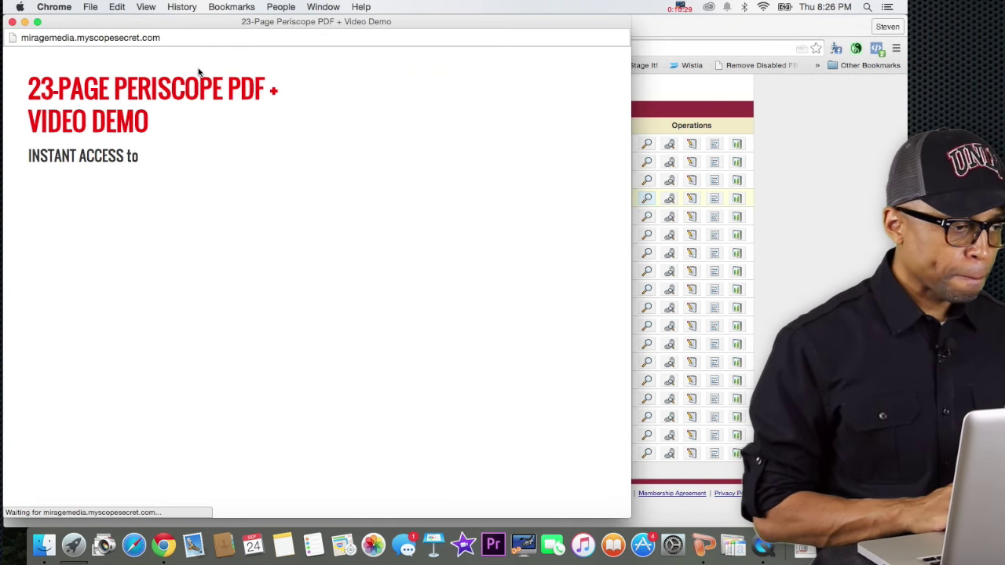
{"action": "double_click", "coordinate": [98, 38]}
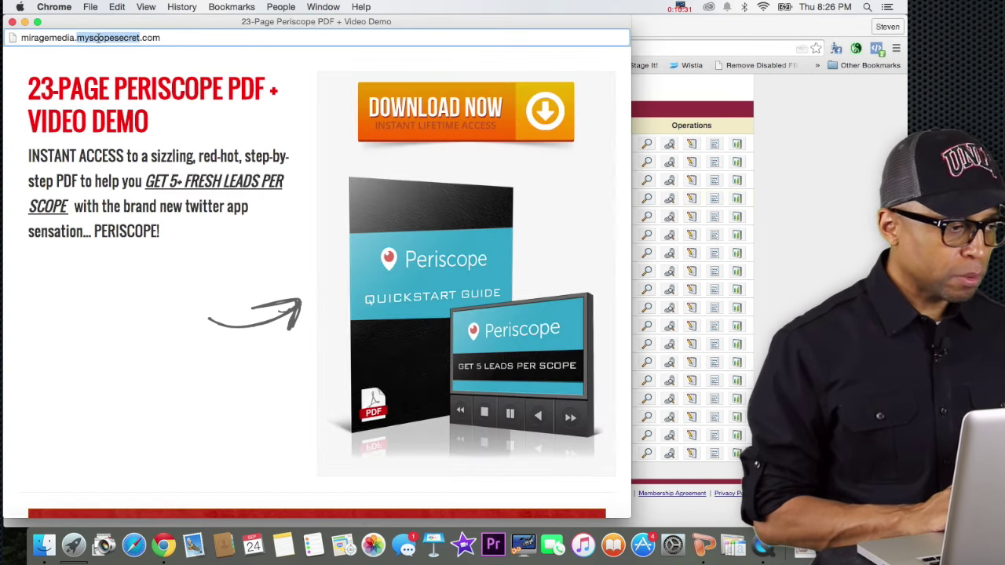
{"action": "triple_click", "coordinate": [98, 38]}
{"action": "key", "text": "super+c"}
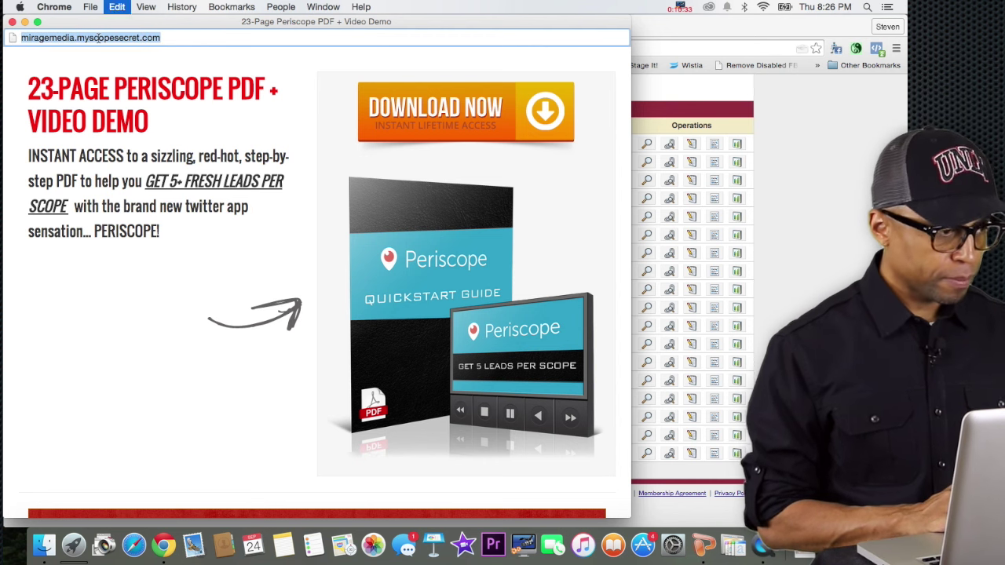
{"action": "left_click", "coordinate": [12, 24]}
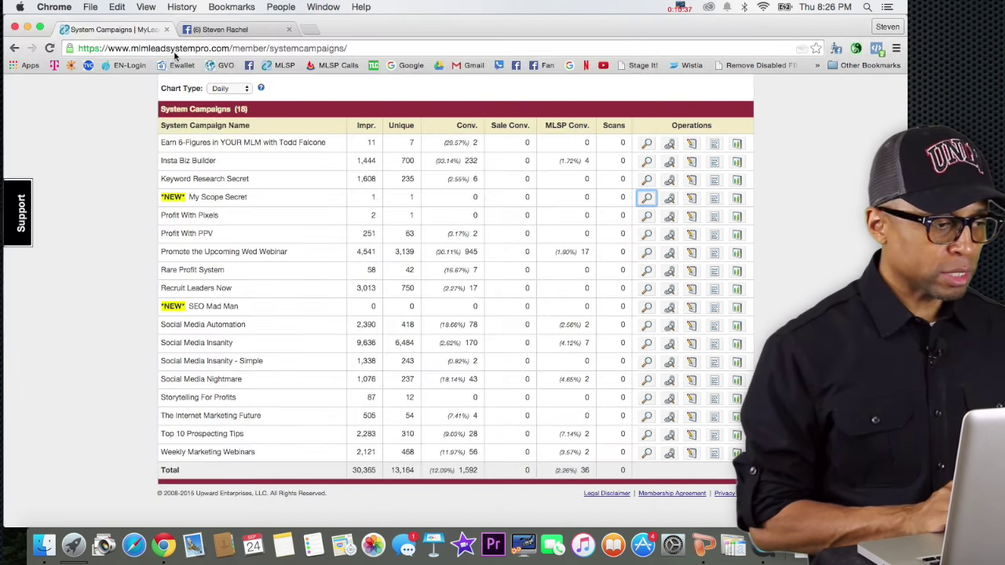
{"action": "left_click", "coordinate": [219, 30]}
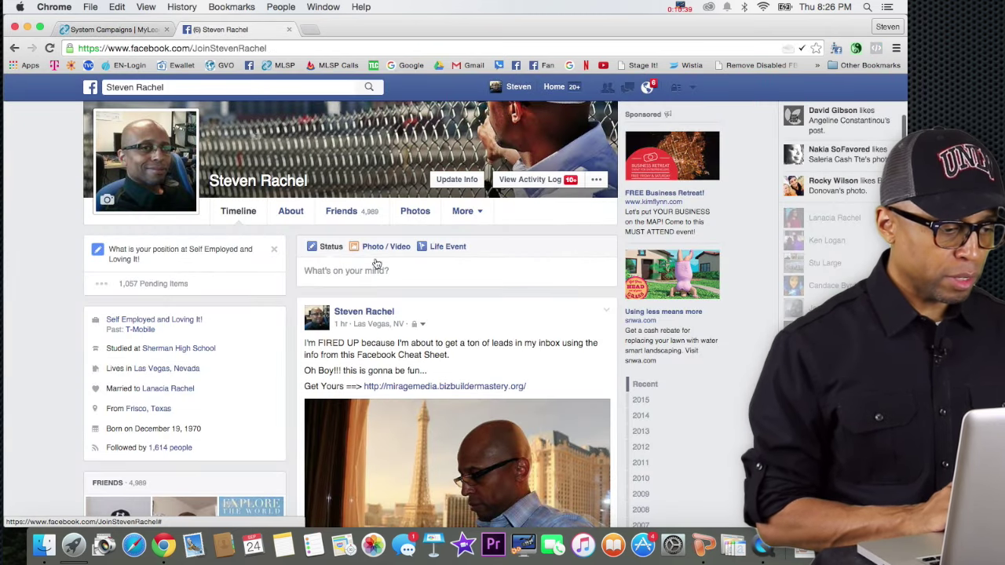
{"action": "left_click", "coordinate": [373, 270]}
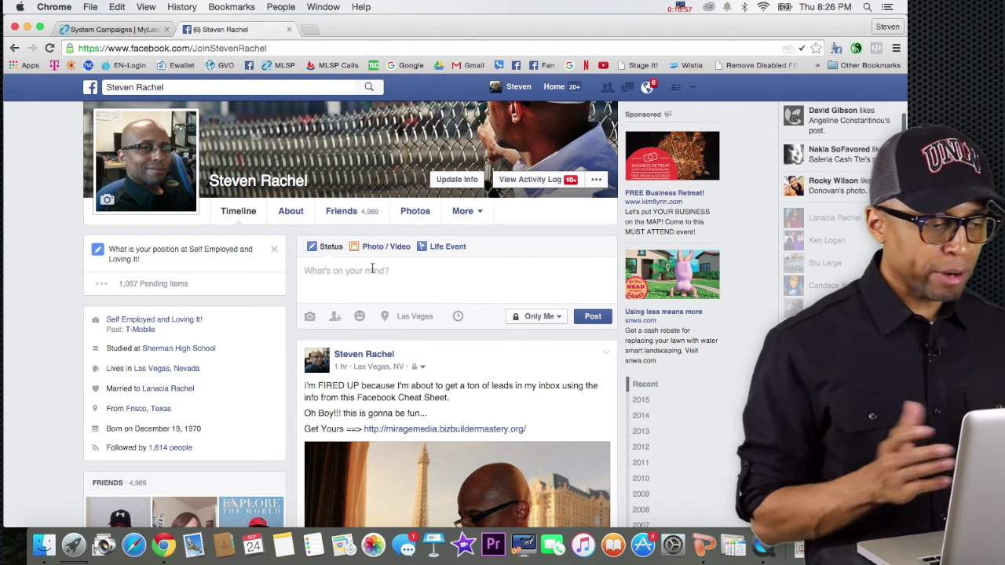
{"action": "left_click", "coordinate": [137, 29]}
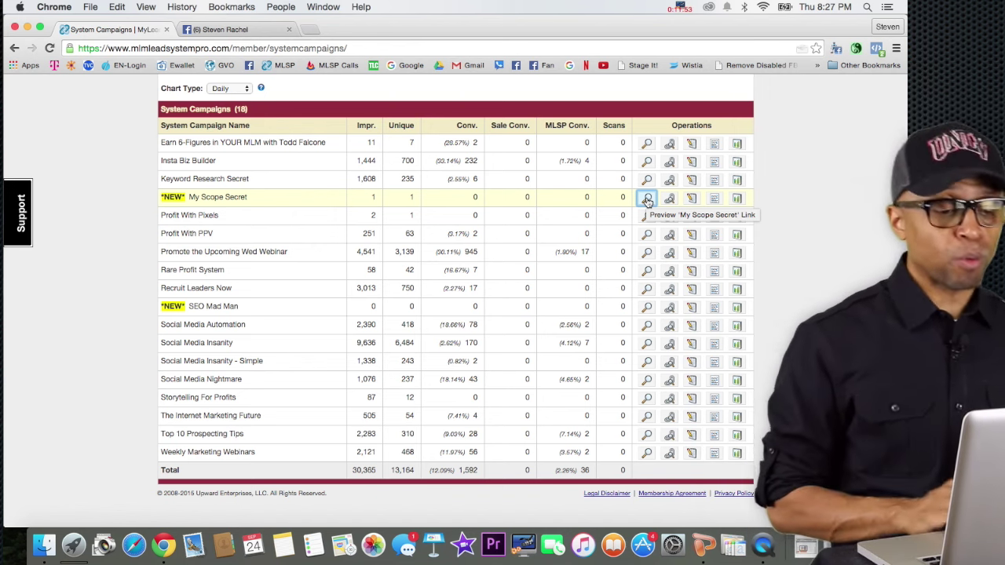
Recheck the My Scope Secret preview's page address, then return to the Facebook profile.
{"action": "left_click", "coordinate": [647, 199]}
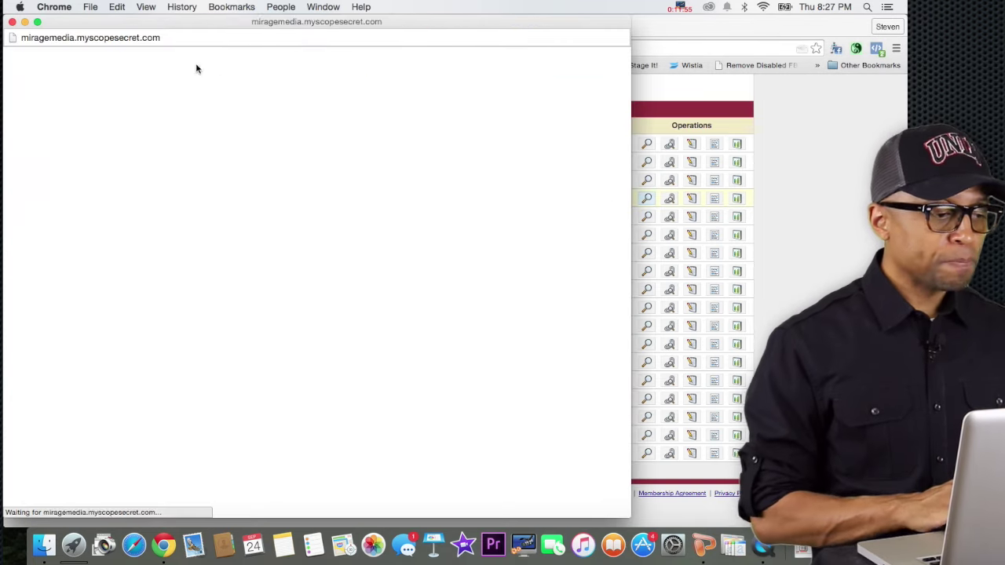
{"action": "triple_click", "coordinate": [140, 38]}
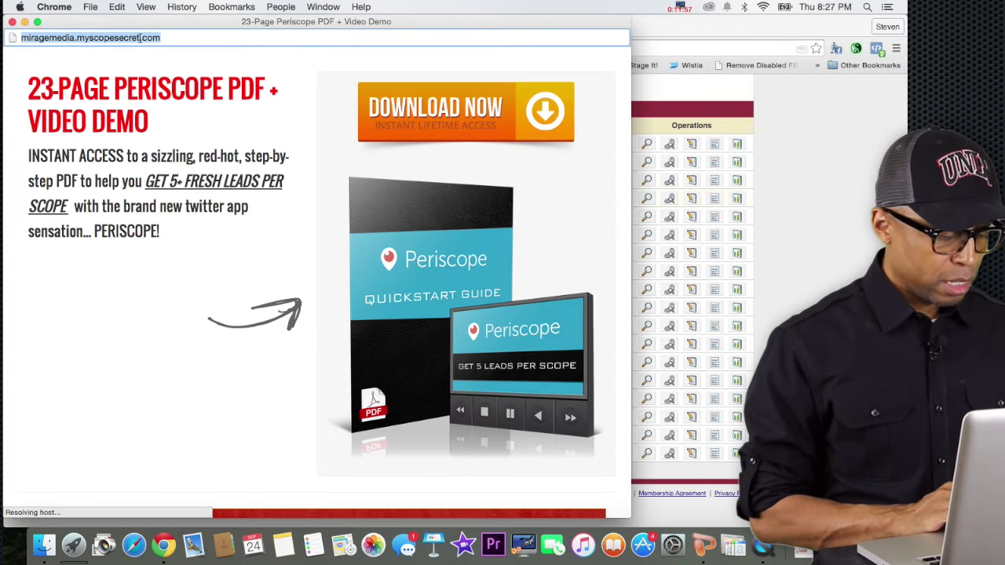
{"action": "left_click", "coordinate": [13, 23]}
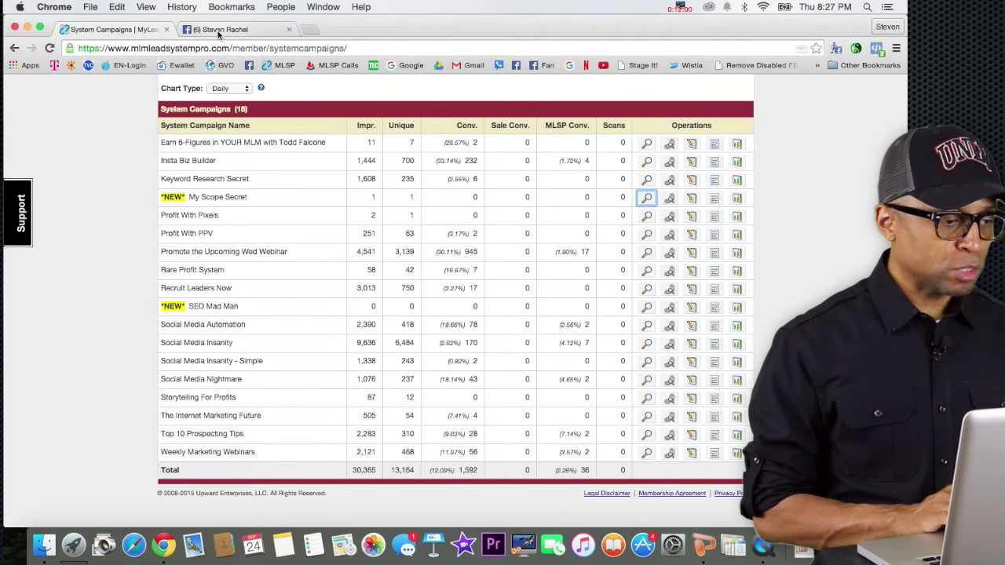
{"action": "left_click", "coordinate": [221, 30]}
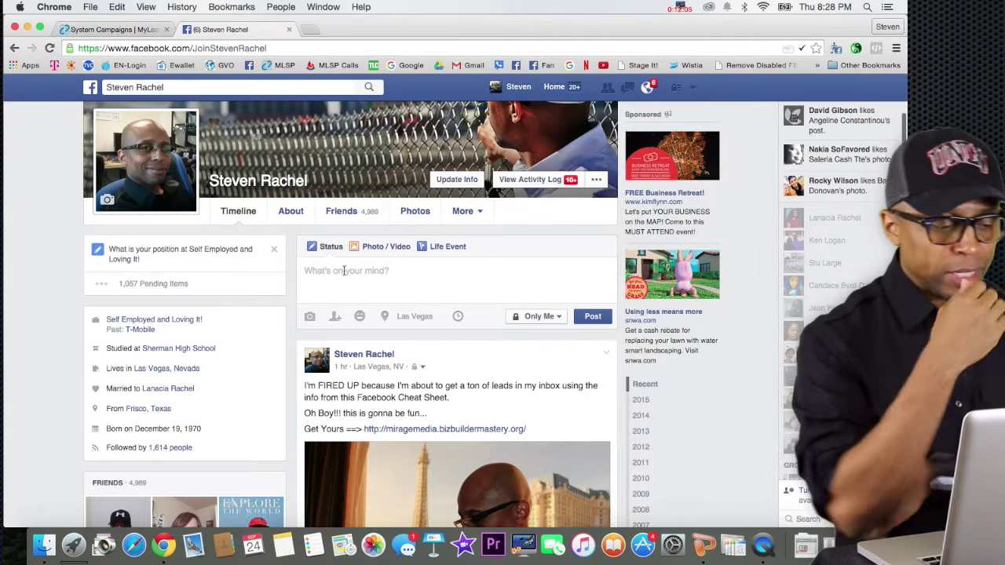
Write 'Everybody is talking about this new Periscope app…pretty AMAZING!!!' and begin 'I'm glad I downloaded my'.
{"action": "left_click", "coordinate": [344, 270]}
{"action": "type", "text": "Every"}
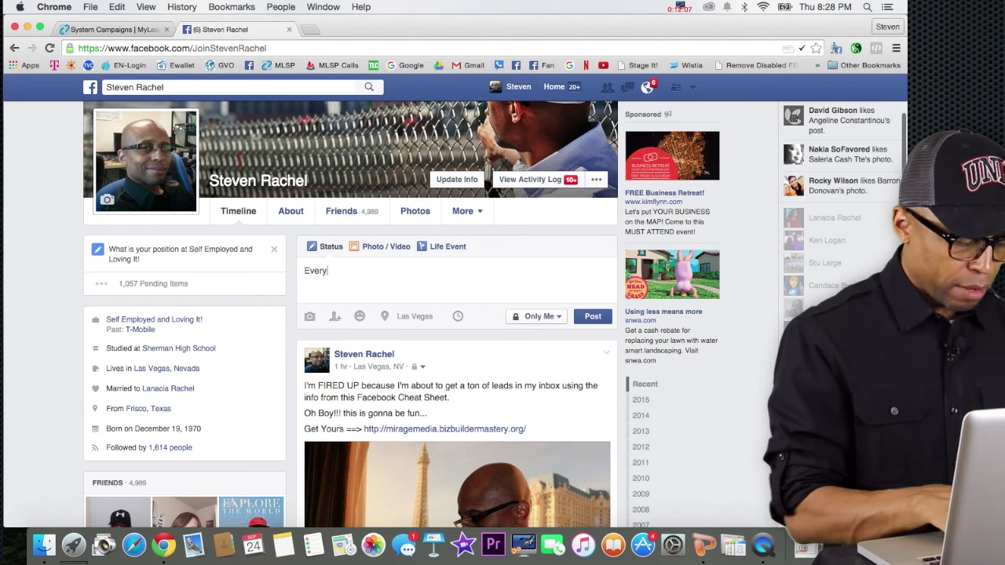
{"action": "type", "text": "body is talking about this new Periscope app."}
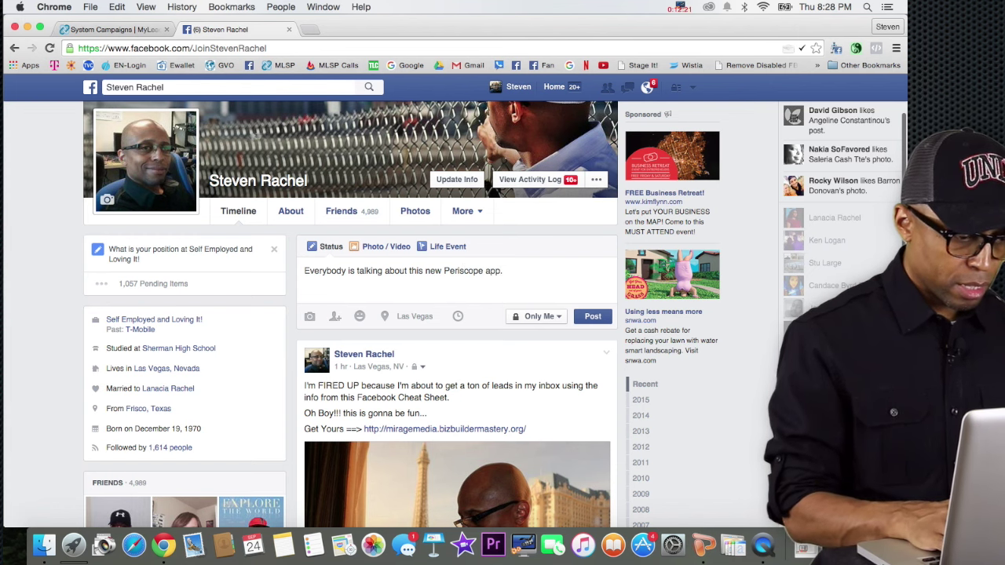
{"action": "type", "text": " I j"}
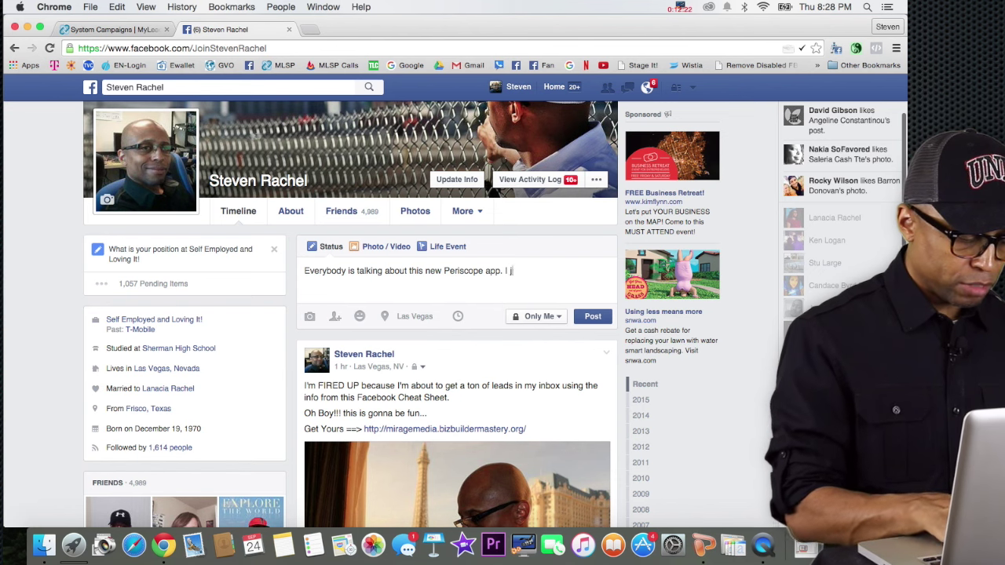
{"action": "type", "text": "ust foun"}
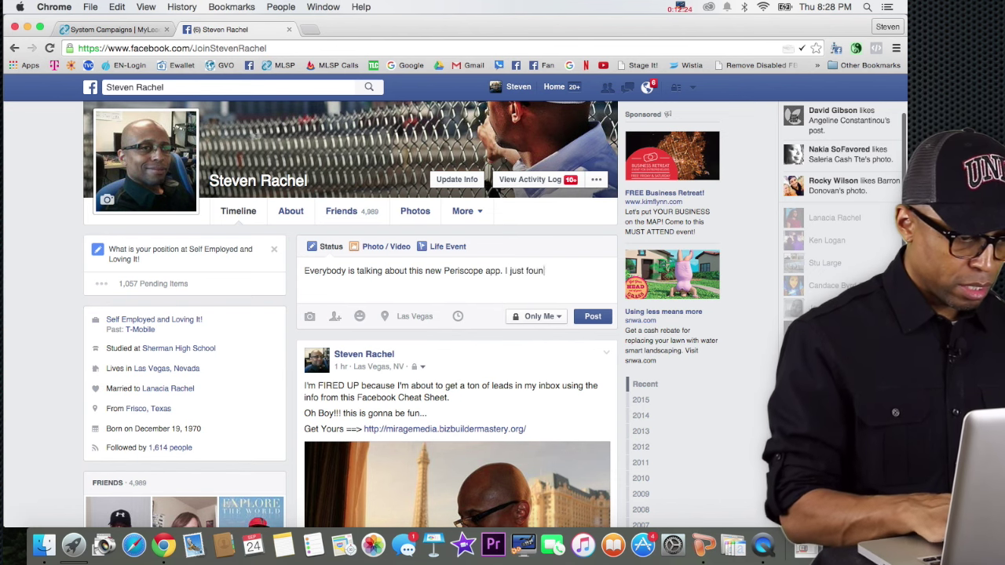
{"action": "type", "text": "d a "}
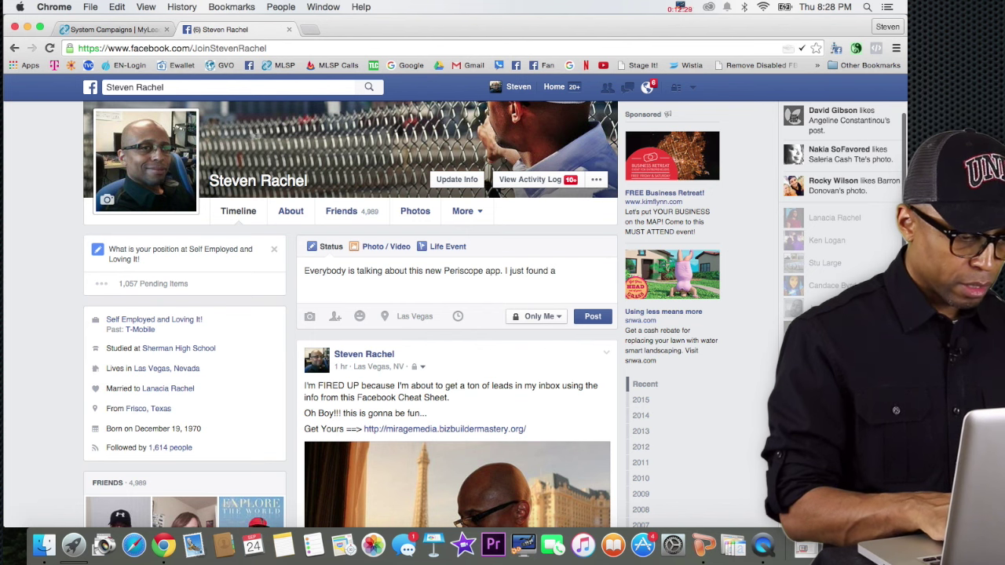
{"action": "type", "text": "Per"}
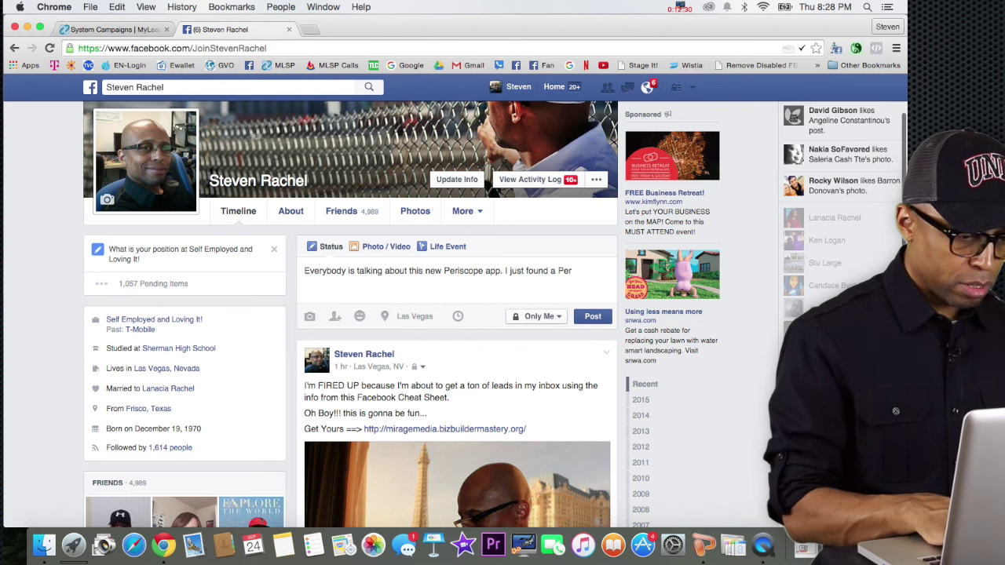
{"action": "type", "text": "iscope "}
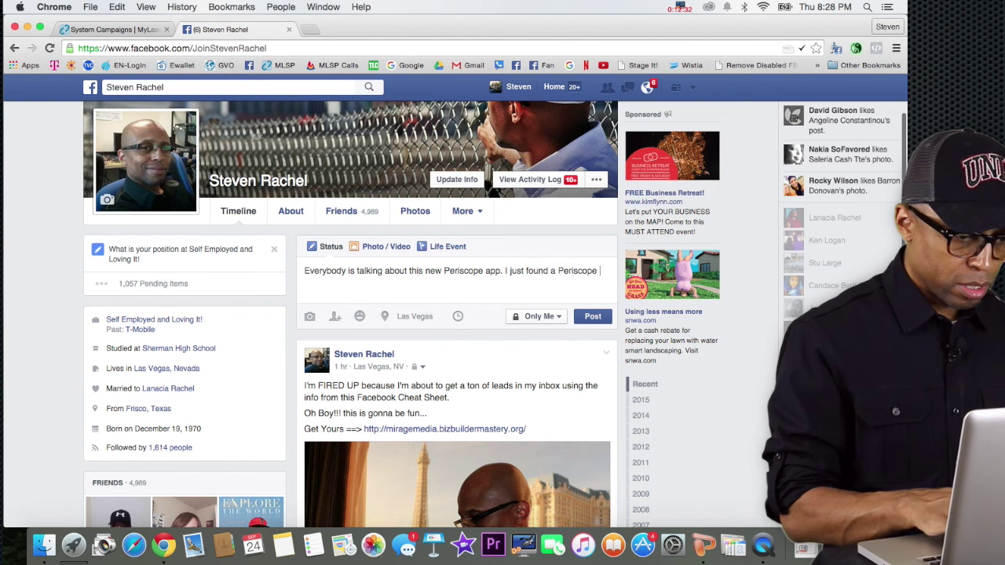
{"action": "type", "text": "ma"}
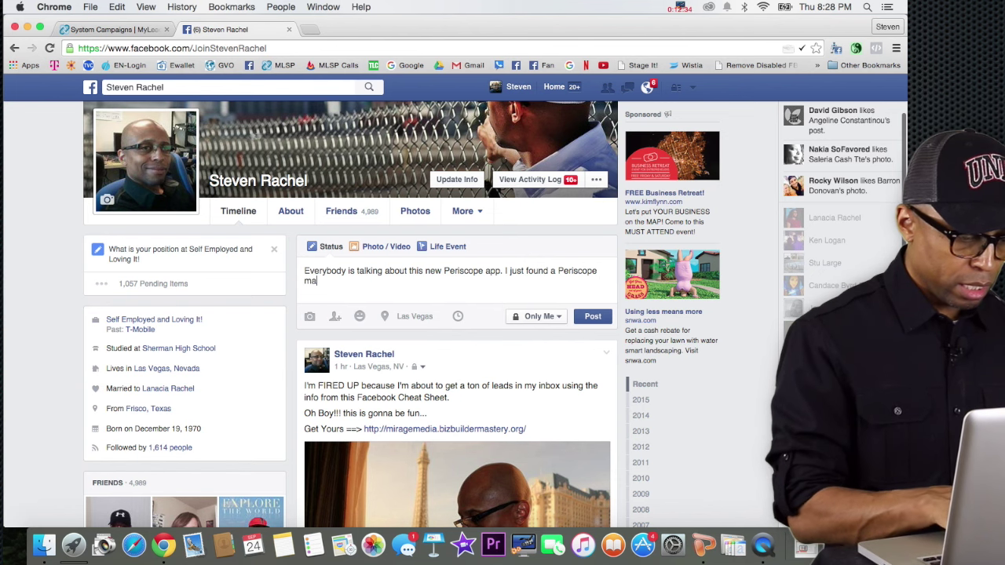
{"action": "type", "text": "rke"}
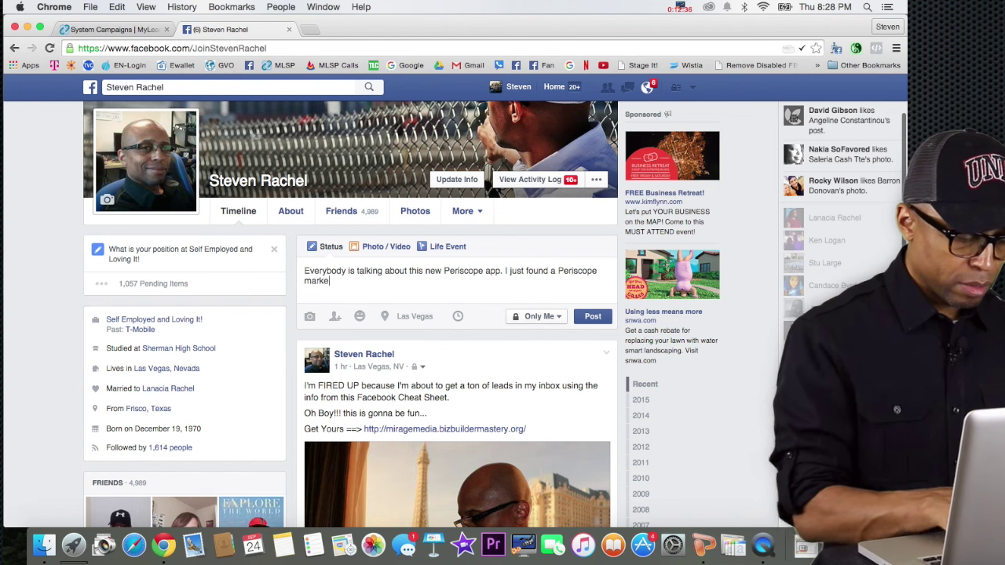
{"action": "type", "text": "ting Chea"}
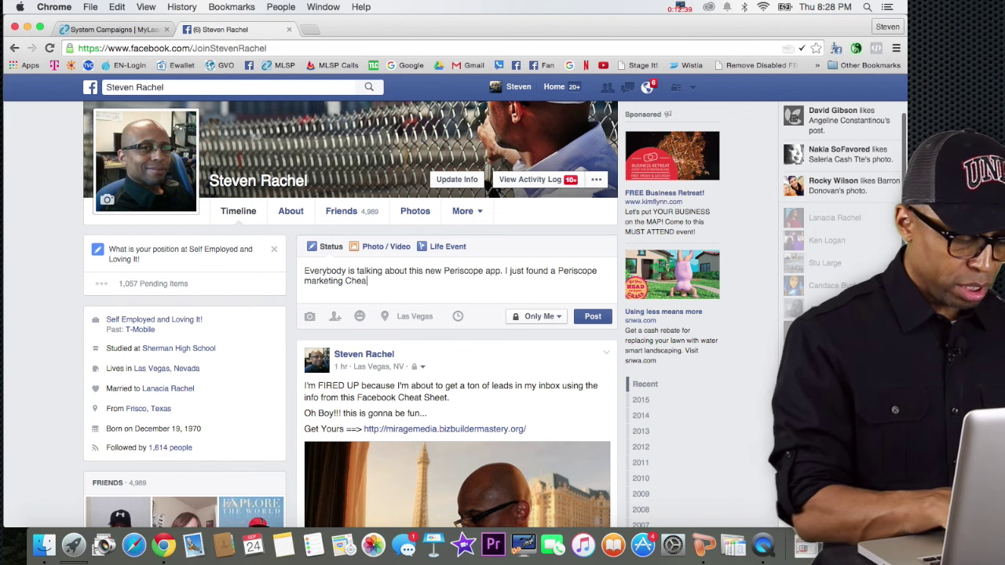
{"action": "type", "text": "t-Shee"}
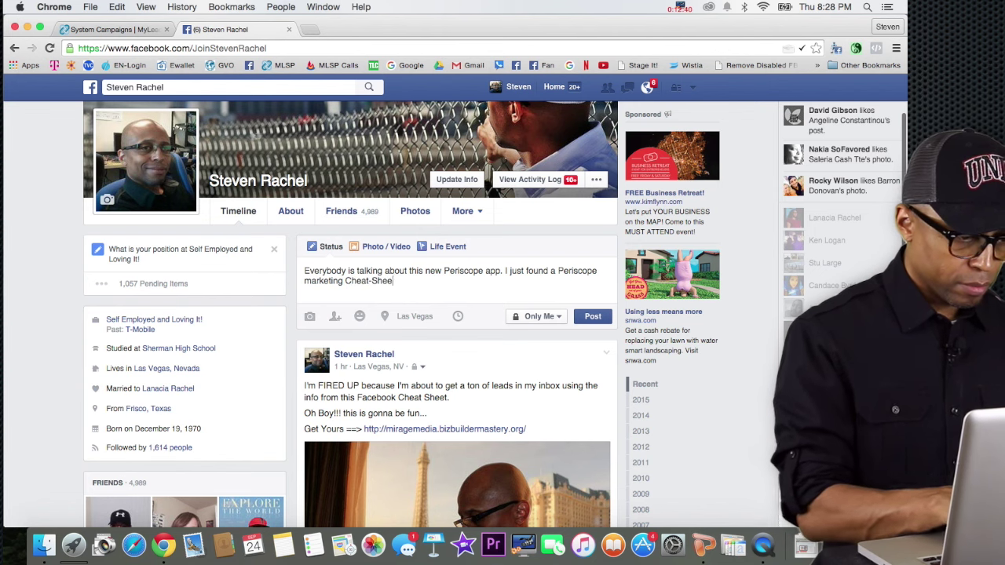
{"action": "type", "text": "t that"}
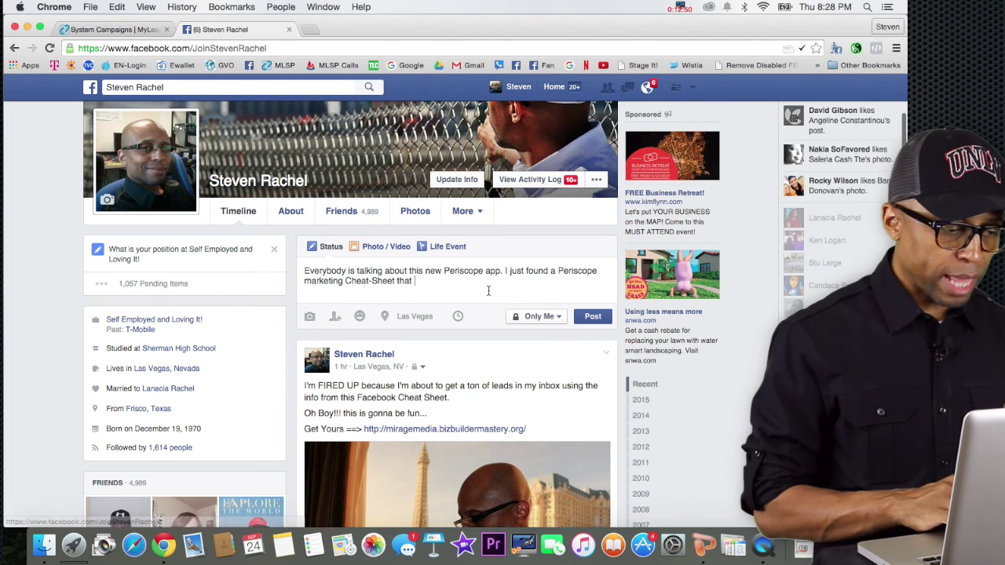
{"action": "type", "text": "is"}
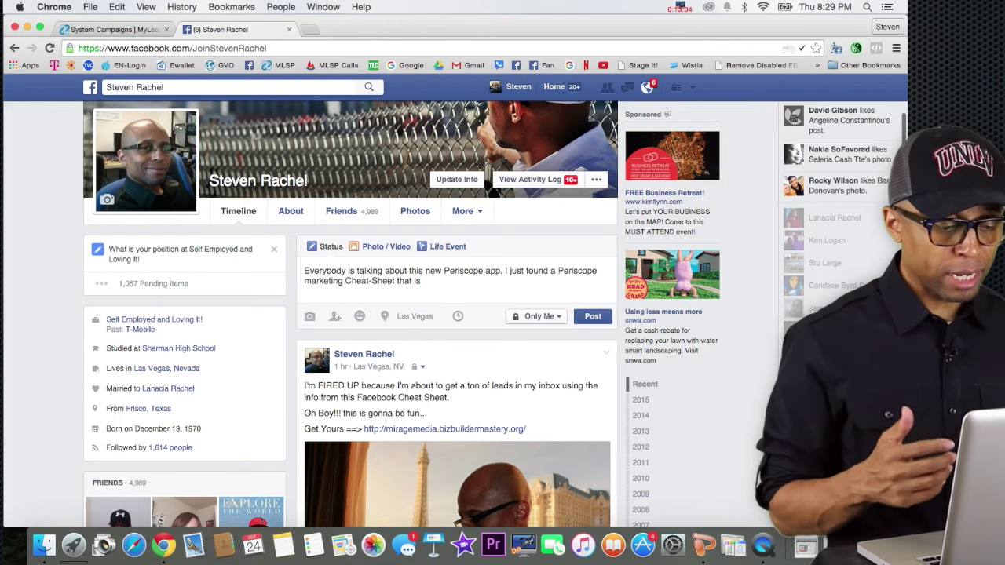
{"action": "type", "text": "pretty "}
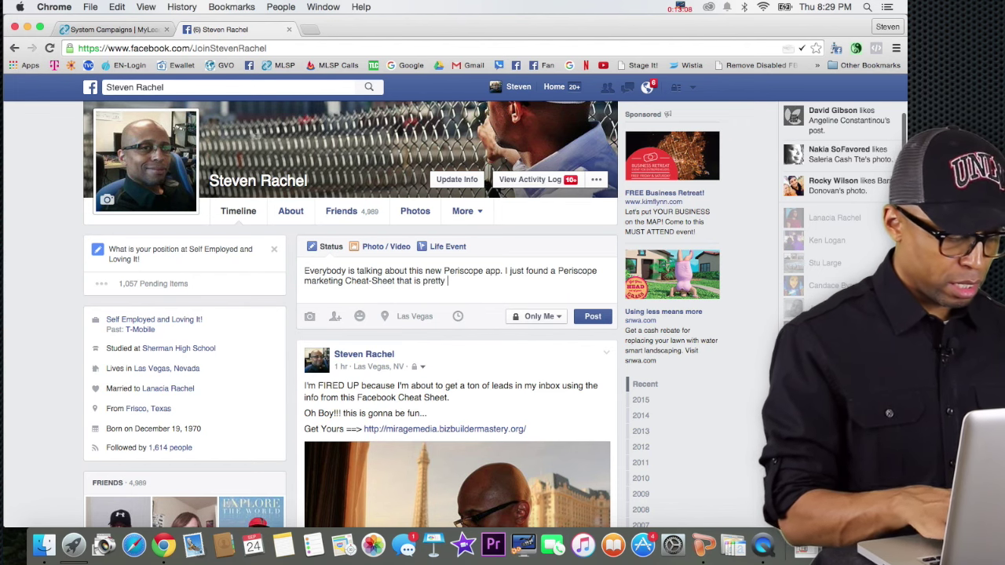
{"action": "type", "text": "AMAZIN"}
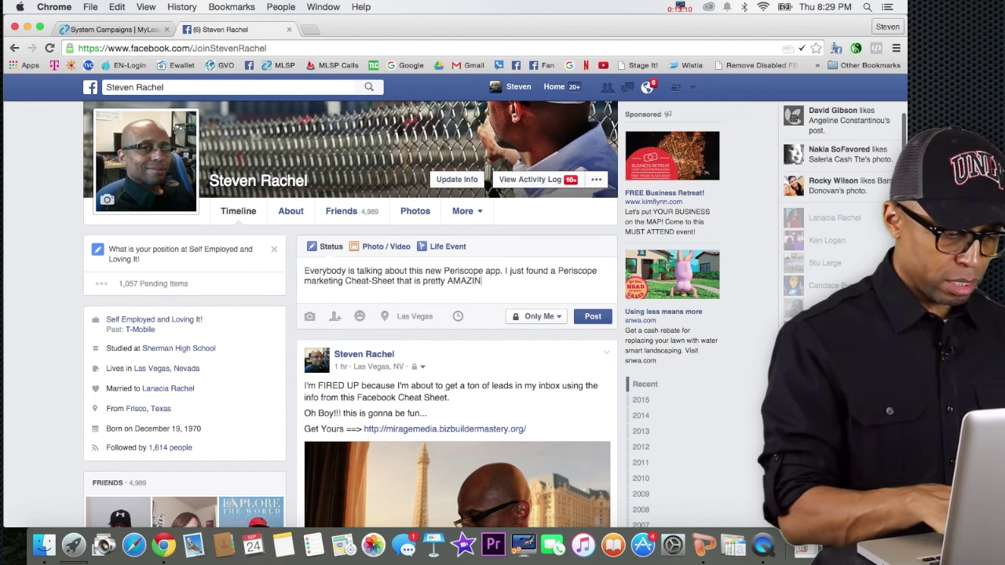
{"action": "type", "text": "G!!!"}
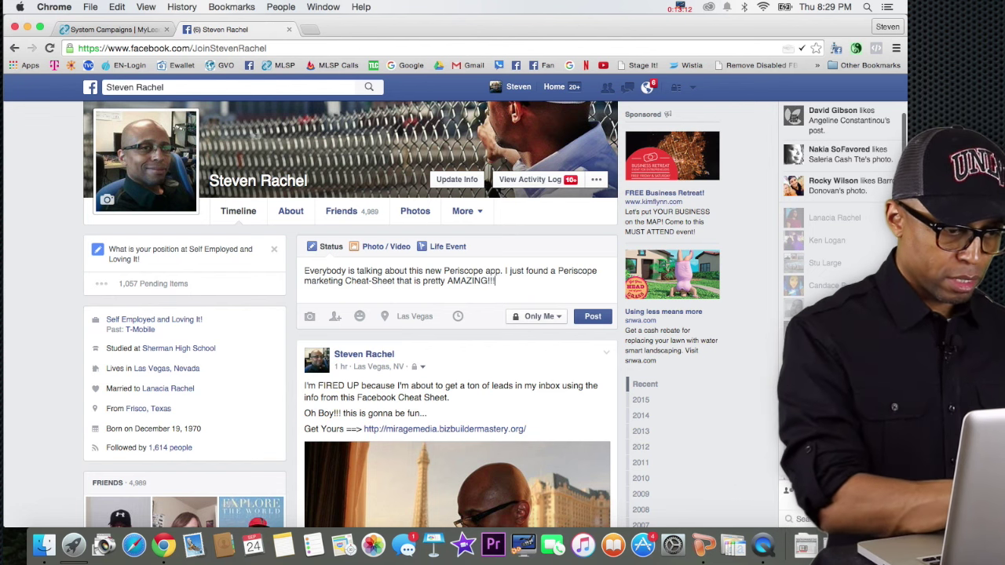
{"action": "key", "text": "Return"}
{"action": "type", "text": "I'm glad I"}
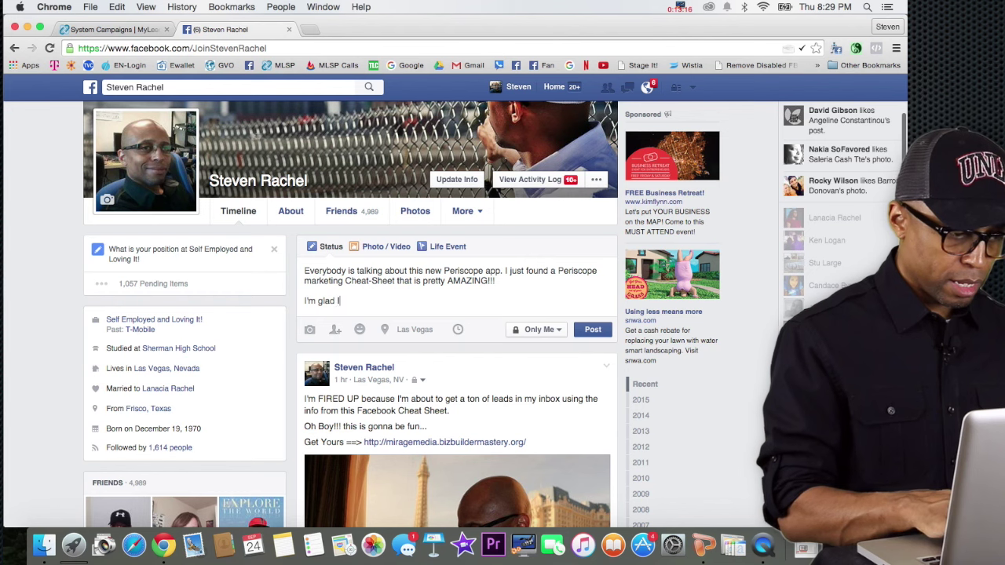
{"action": "type", "text": " down"}
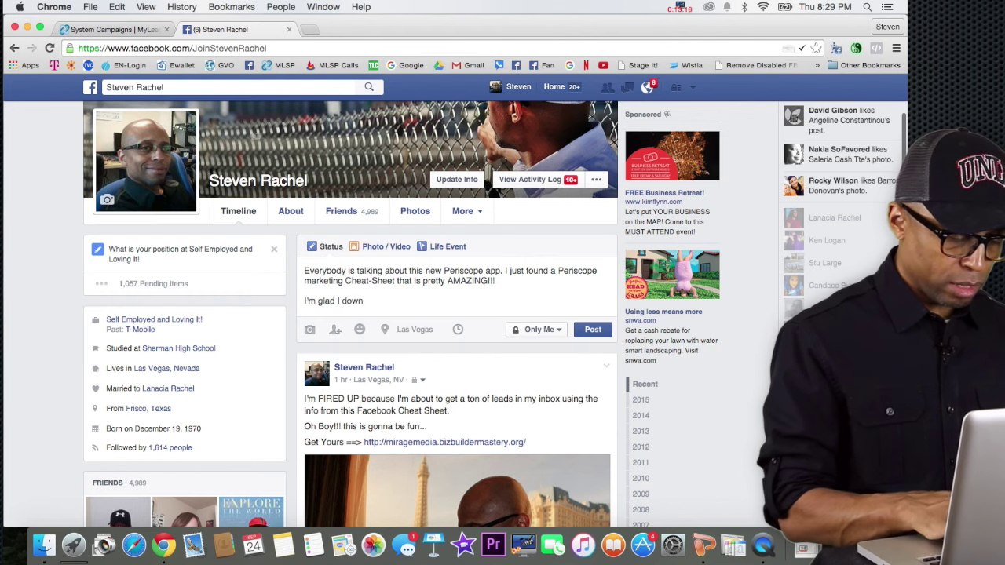
{"action": "type", "text": "loaded my"}
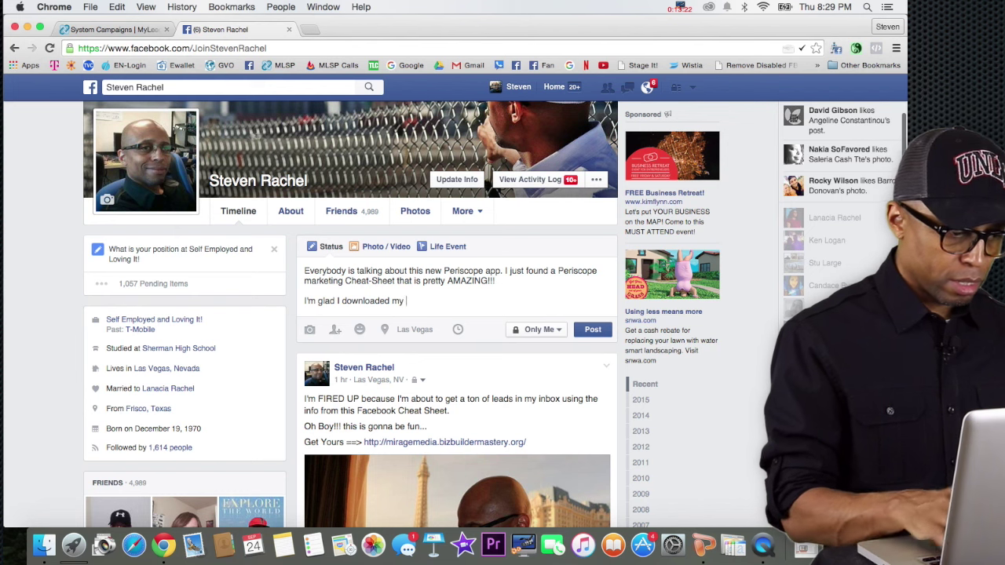
Reword the second line to 'I'm glad I downloaded this document. You can get your's by going here...'.
{"action": "key", "text": "BackSpace"}
{"action": "key", "text": "BackSpace"}
{"action": "type", "text": "that "}
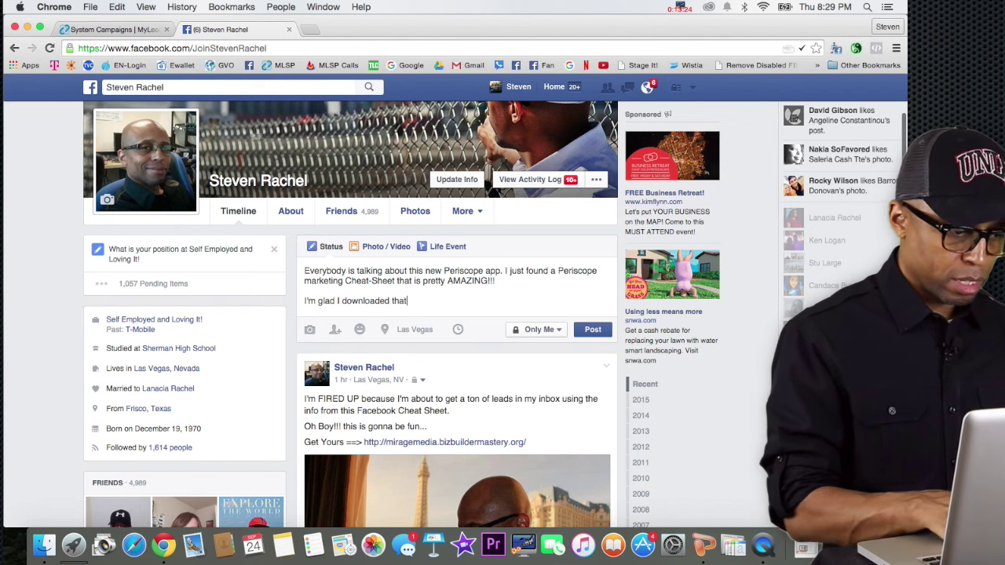
{"action": "type", "text": "document"}
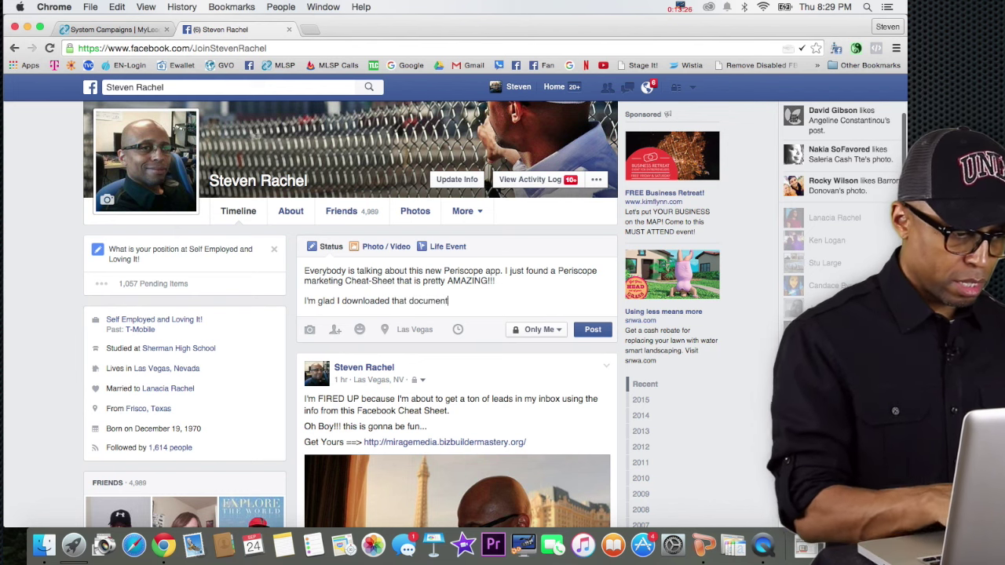
{"action": "type", "text": "."}
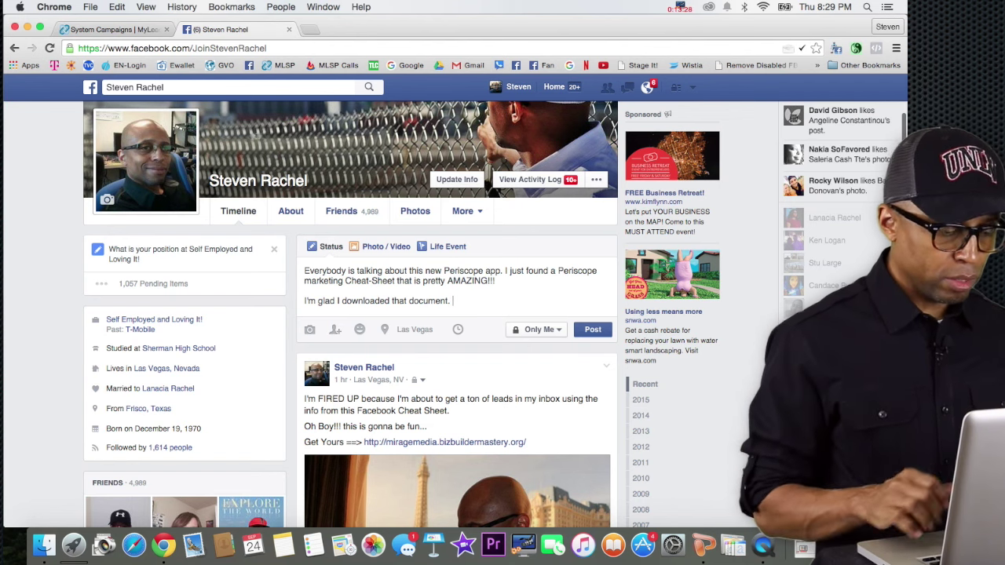
{"action": "double_click", "coordinate": [397, 301]}
{"action": "type", "text": "this document"}
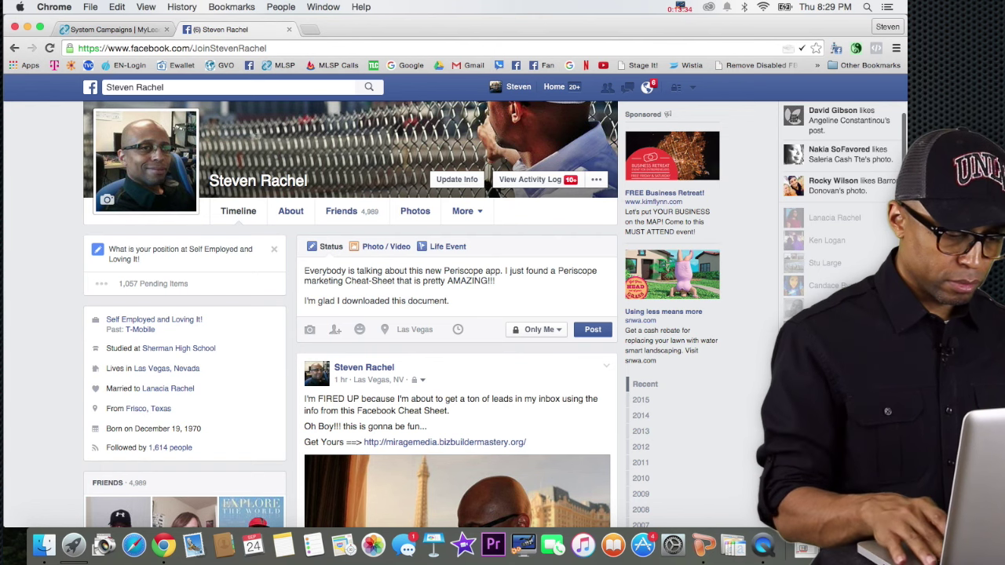
{"action": "type", "text": ". You"}
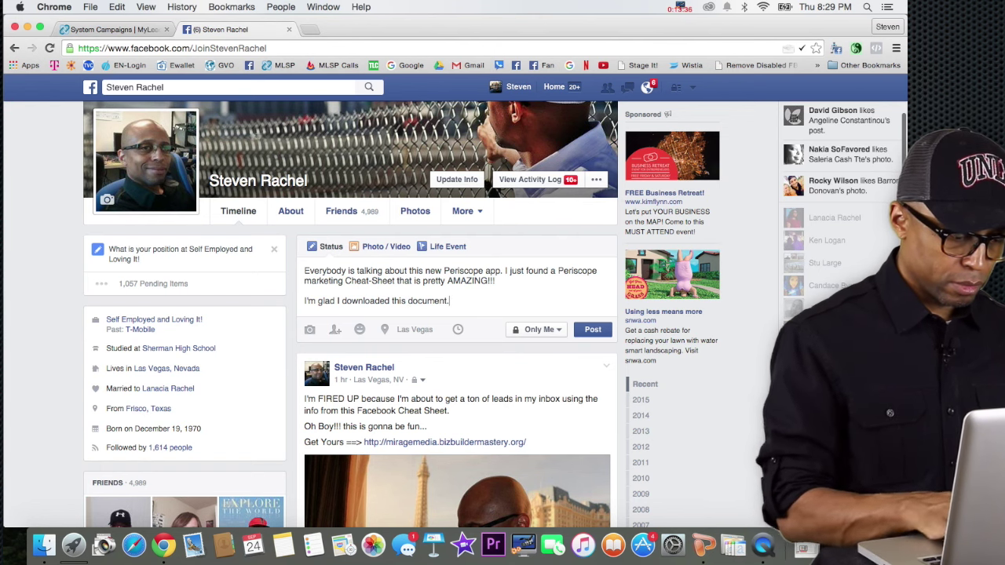
{"action": "type", "text": " can get your"}
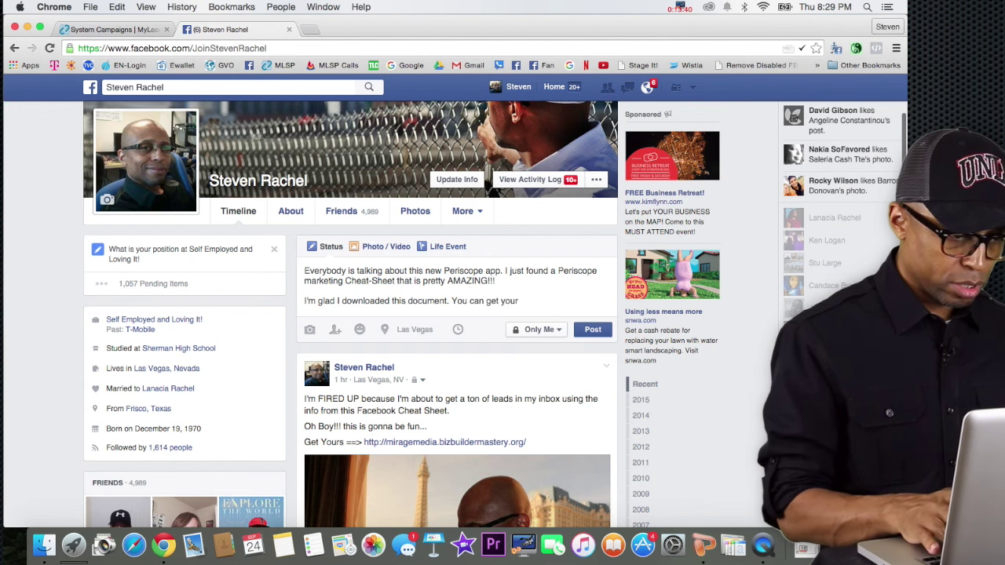
{"action": "type", "text": "'s "}
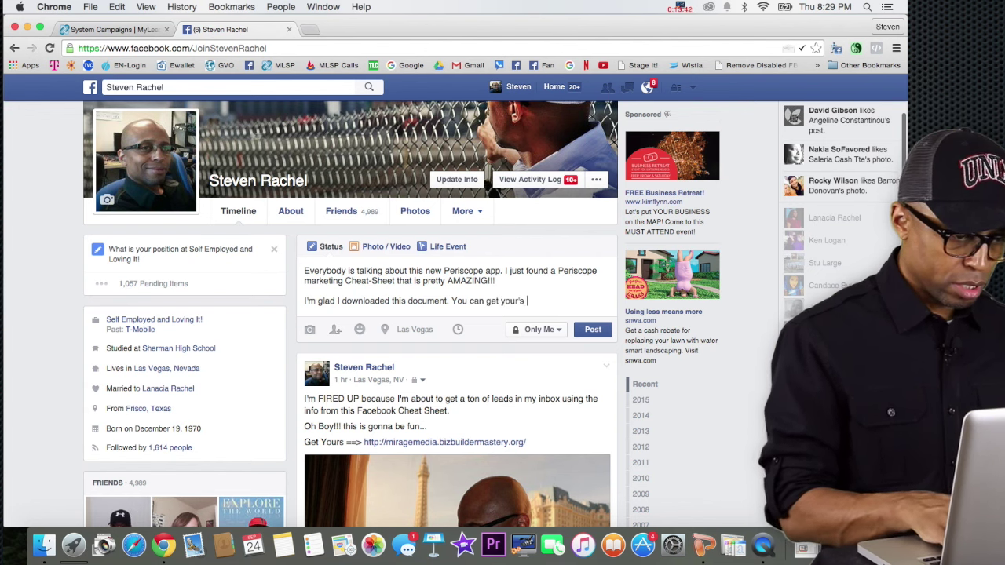
{"action": "type", "text": "by go"}
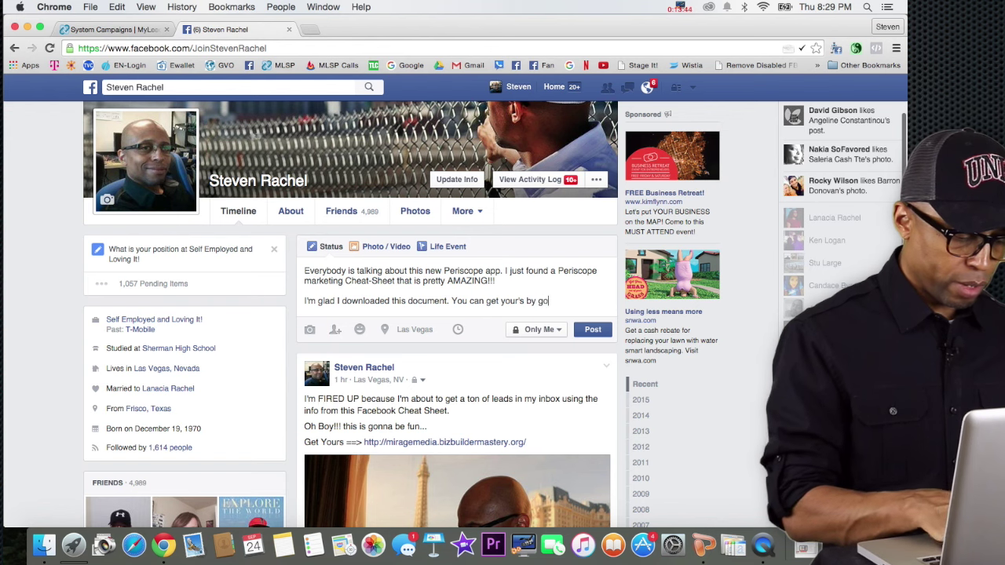
{"action": "type", "text": "ing h"}
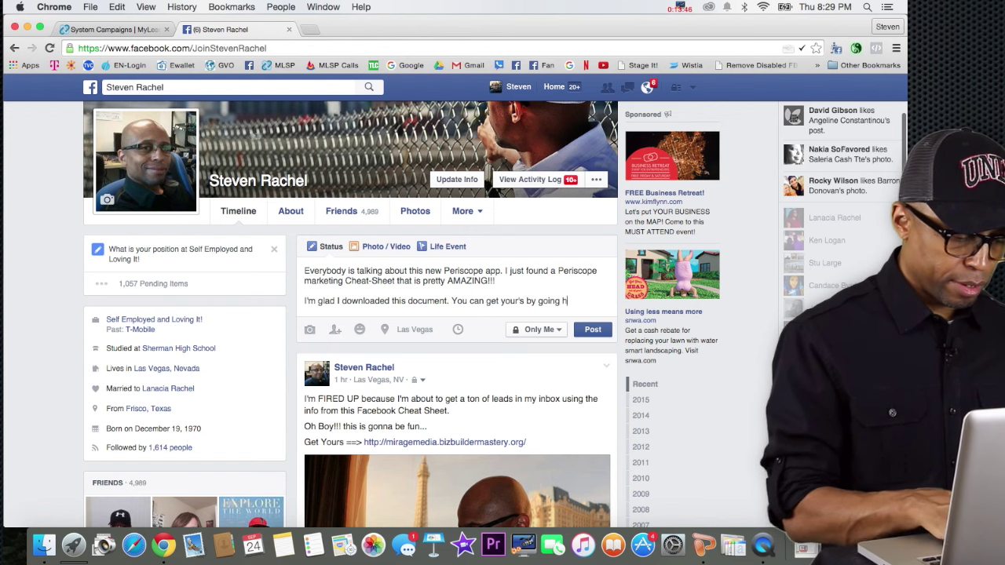
{"action": "type", "text": "ere..."}
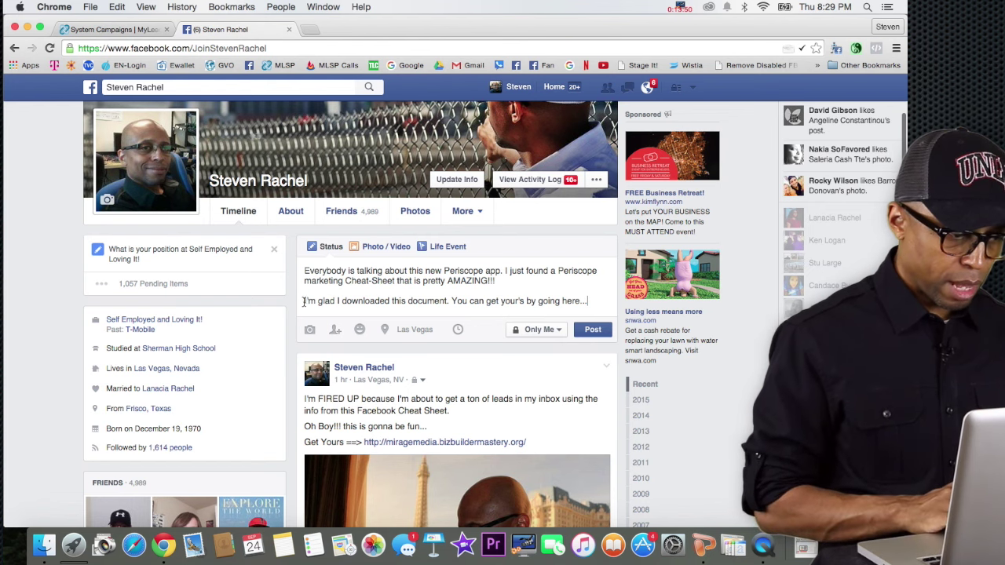
{"action": "left_click", "coordinate": [447, 302]}
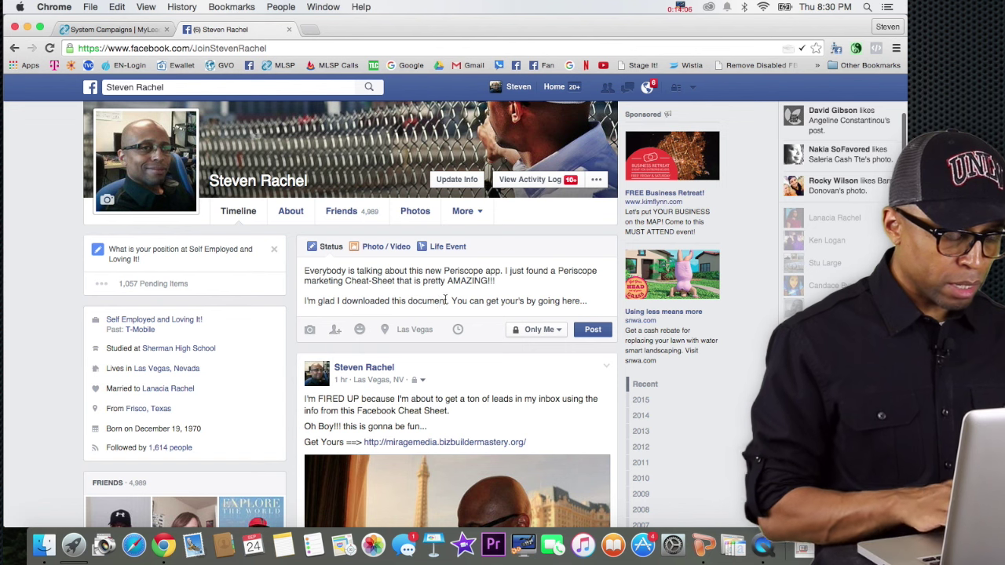
Add 'because it's gonna help me get a ton of leads & sales' after 'document'.
{"action": "type", "text": "because "}
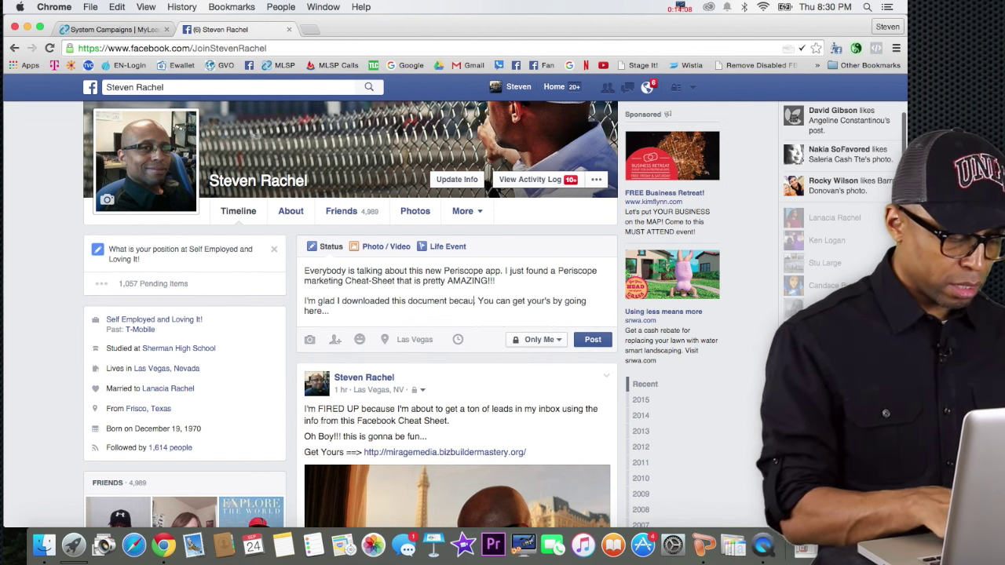
{"action": "type", "text": "I'm gonn"}
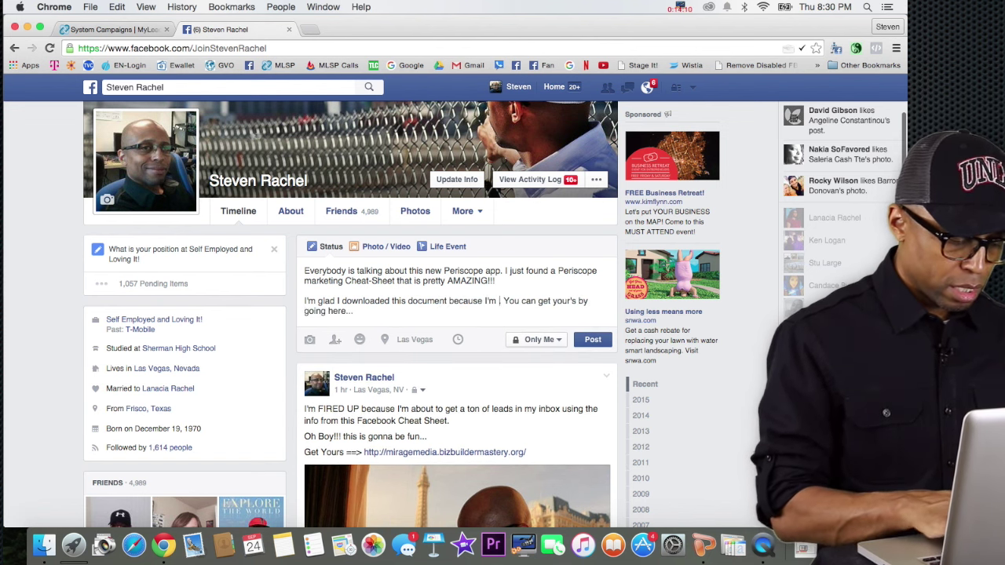
{"action": "type", "text": "a "}
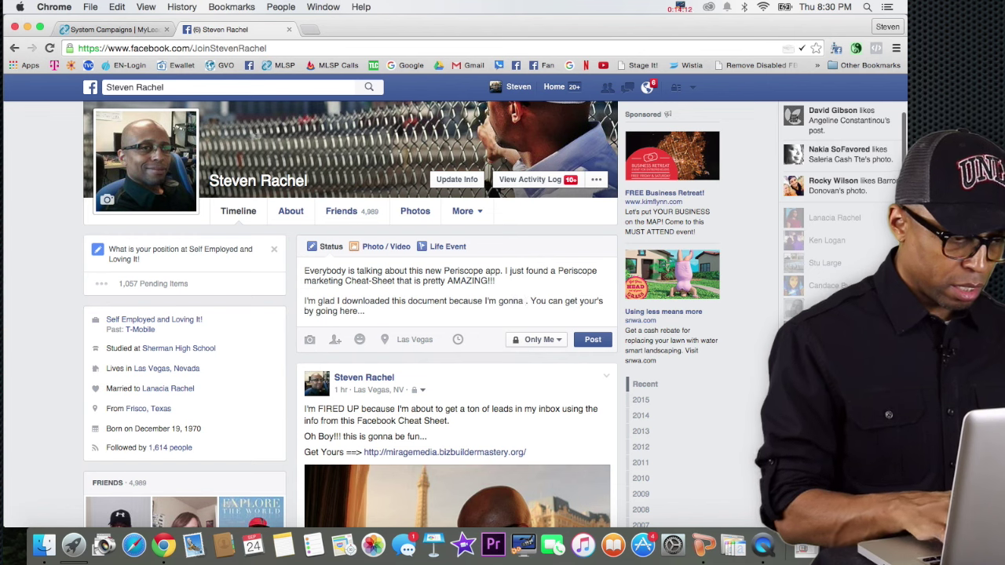
{"action": "type", "text": "get a ton o"}
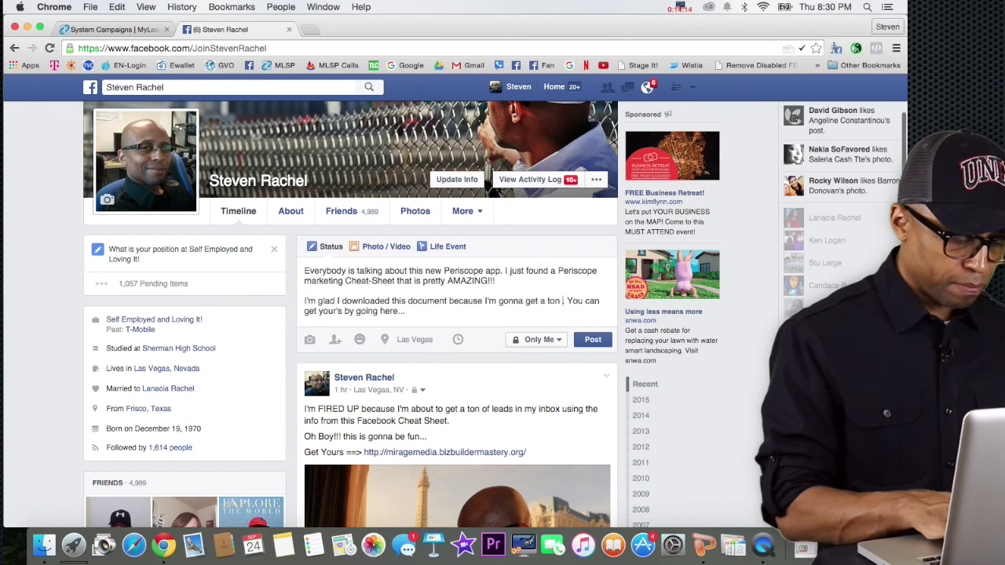
{"action": "type", "text": "f new sal"}
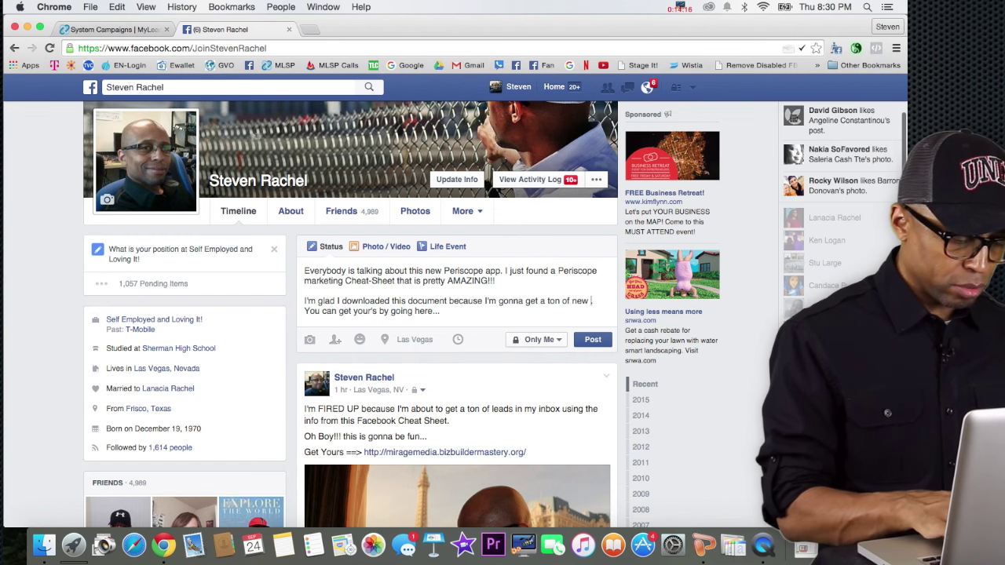
{"action": "type", "text": "es."}
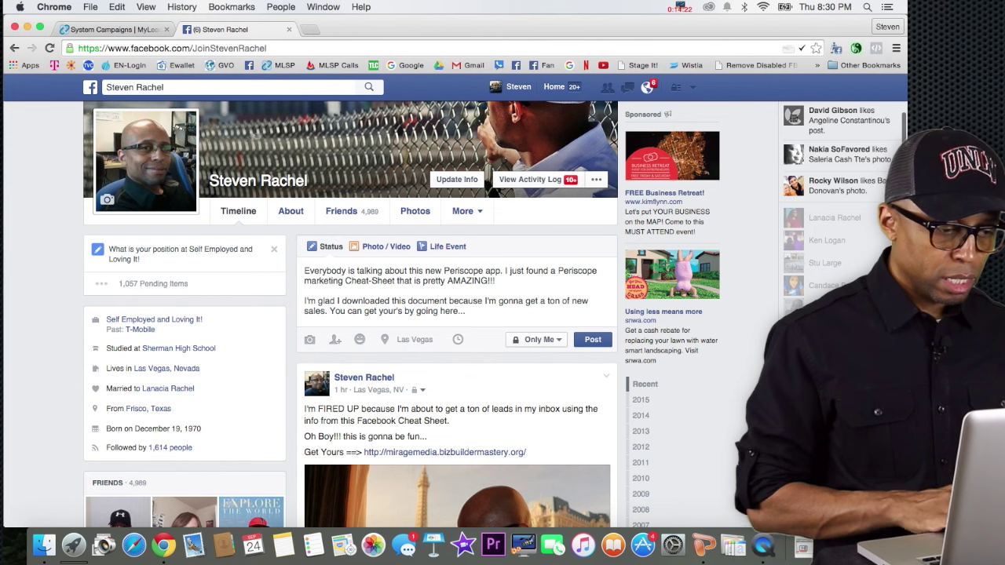
{"action": "left_click_drag", "start_coordinate": [484, 302], "coordinate": [321, 314]}
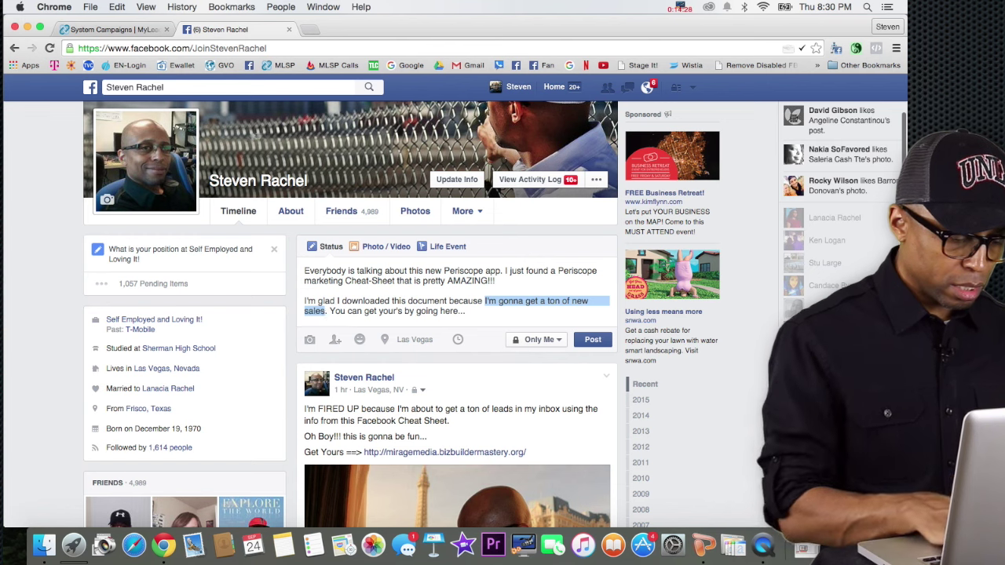
{"action": "type", "text": "it's gonna help me get a ton of "}
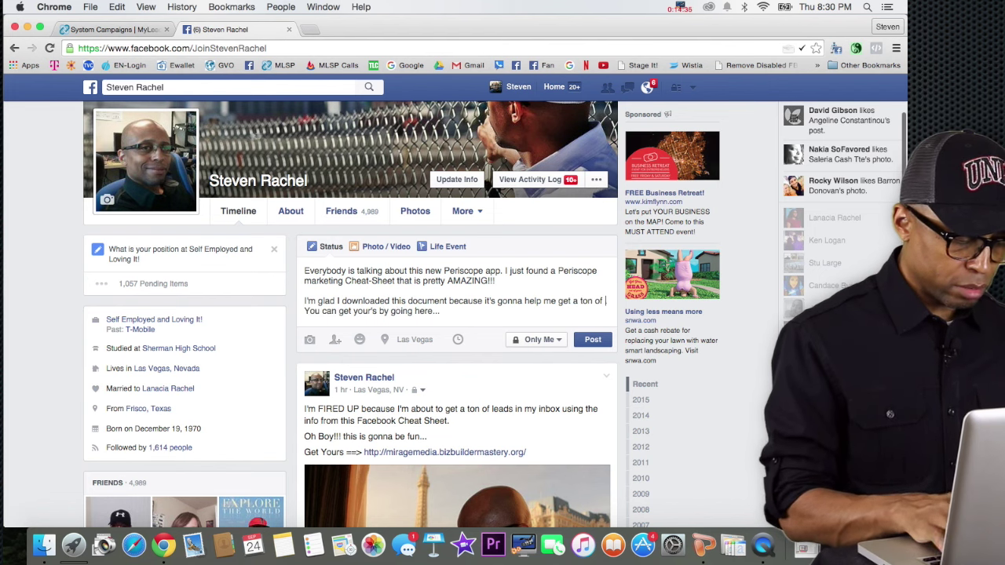
{"action": "type", "text": "sales"}
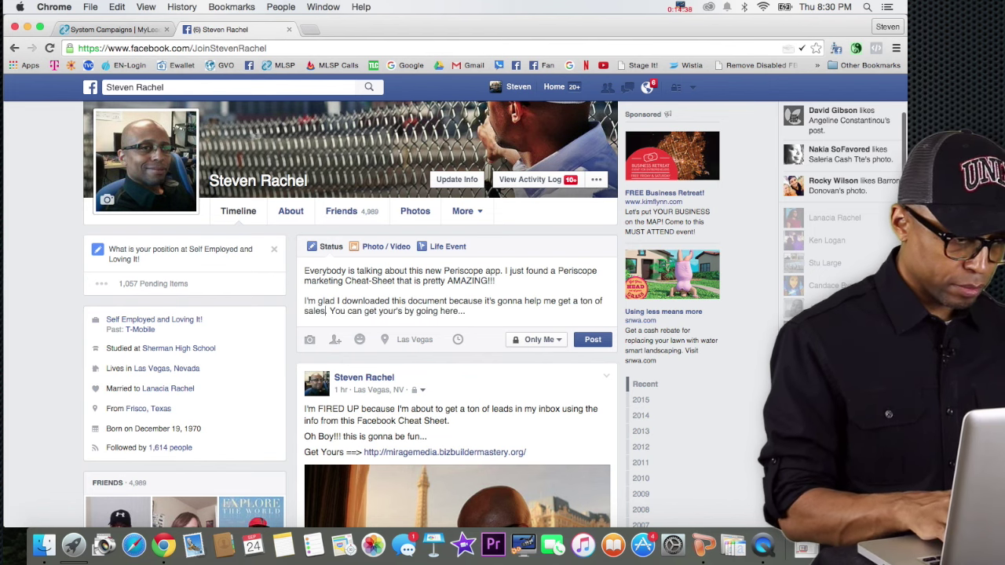
{"action": "key", "text": "BackSpace"}
{"action": "key", "text": "BackSpace"}
{"action": "key", "text": "BackSpace"}
{"action": "key", "text": "BackSpace"}
{"action": "key", "text": "BackSpace"}
{"action": "key", "text": "BackSpace"}
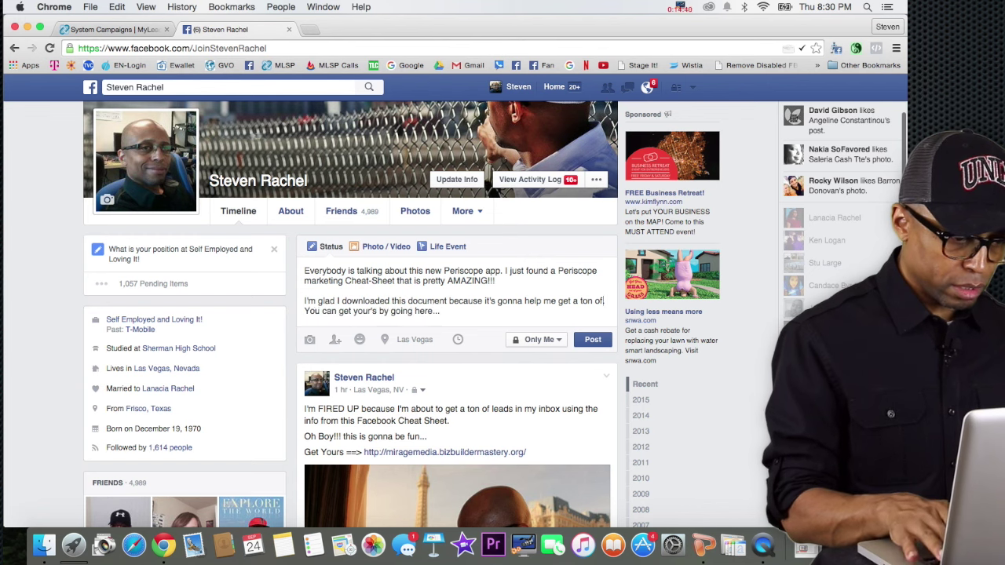
{"action": "type", "text": "leads &"}
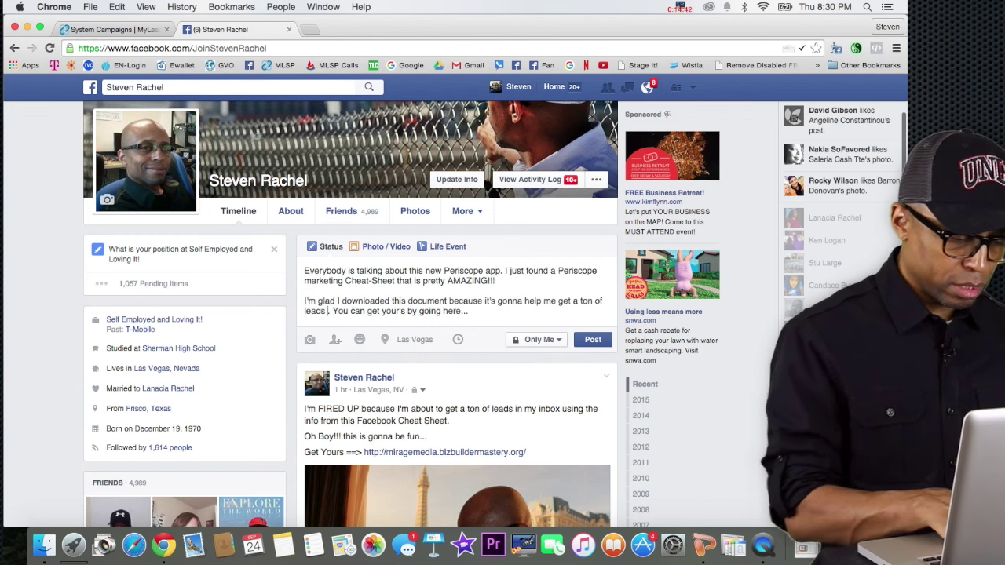
{"action": "type", "text": " sales."}
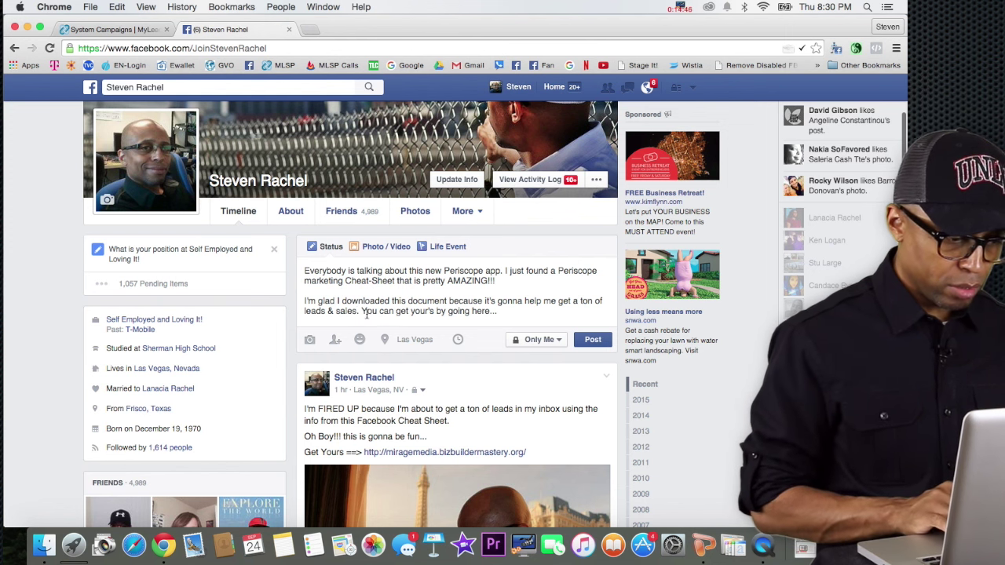
{"action": "left_click", "coordinate": [517, 312]}
{"action": "key", "text": "Return"}
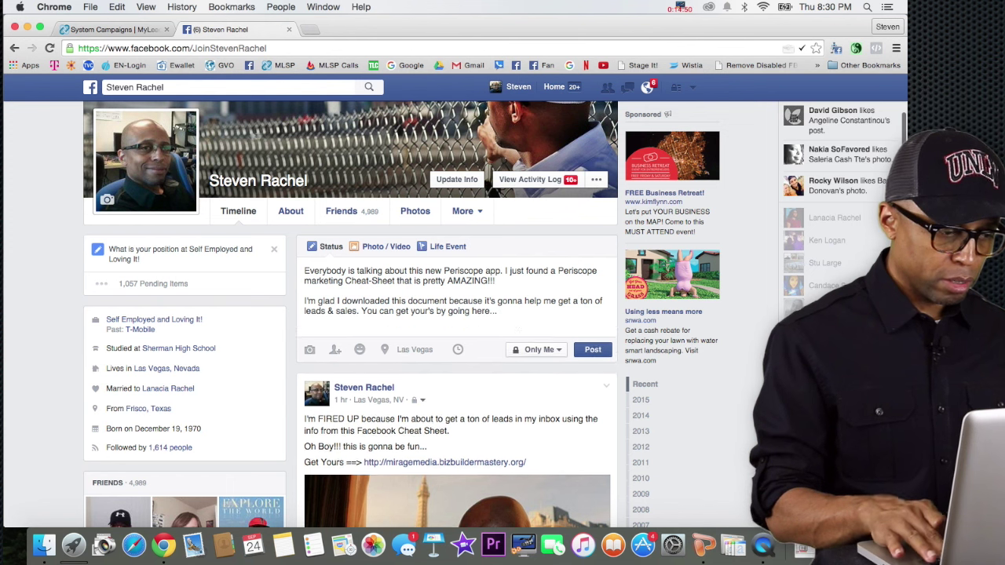
{"action": "key", "text": "Return"}
{"action": "type", "text": "http://miragemedia.myscopesecret.com/"}
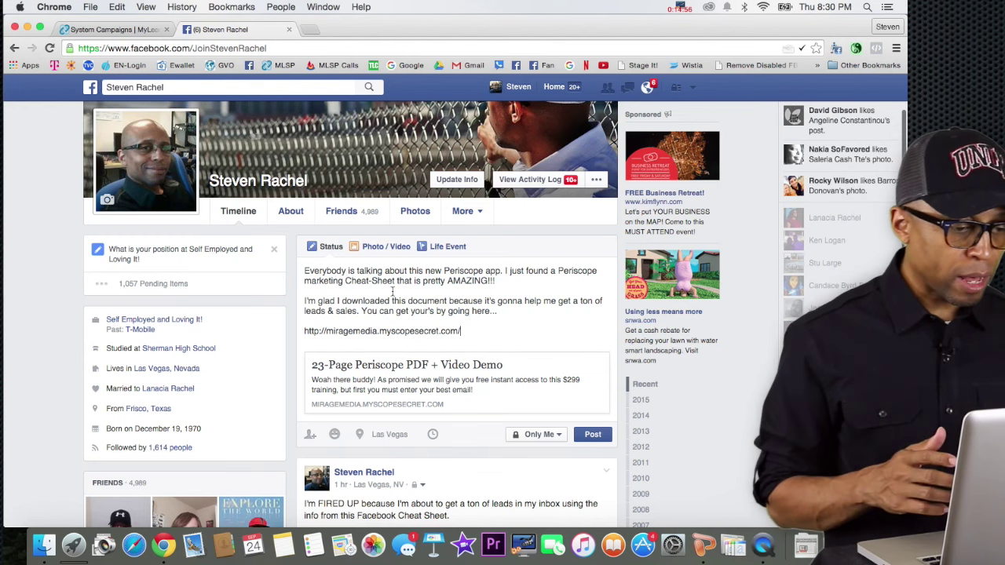
{"action": "double_click", "coordinate": [534, 271]}
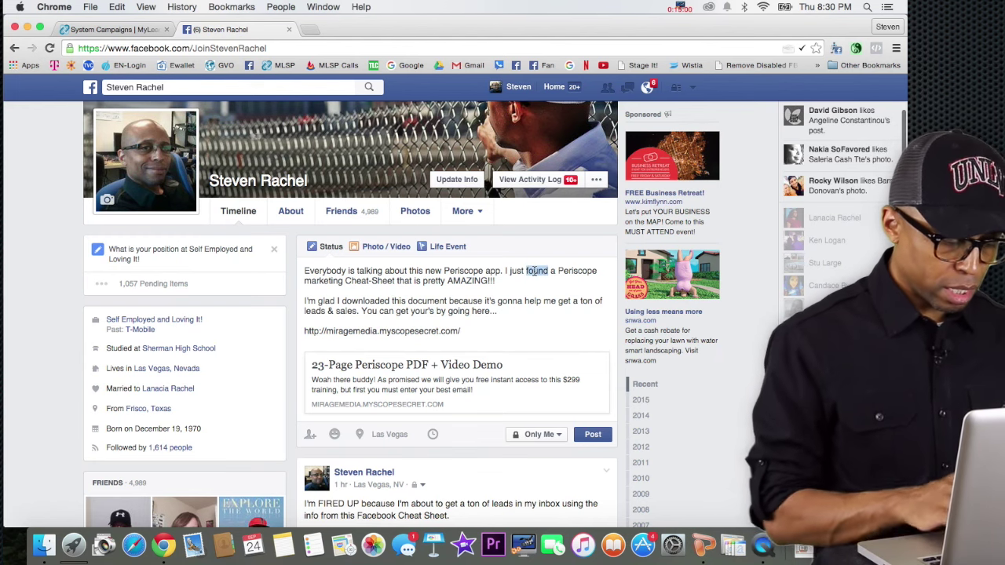
Change 'found' to 'downloaded', the second 'downloaded' to 'got', and insert 'new' before 'leads'.
{"action": "type", "text": "downloaded"}
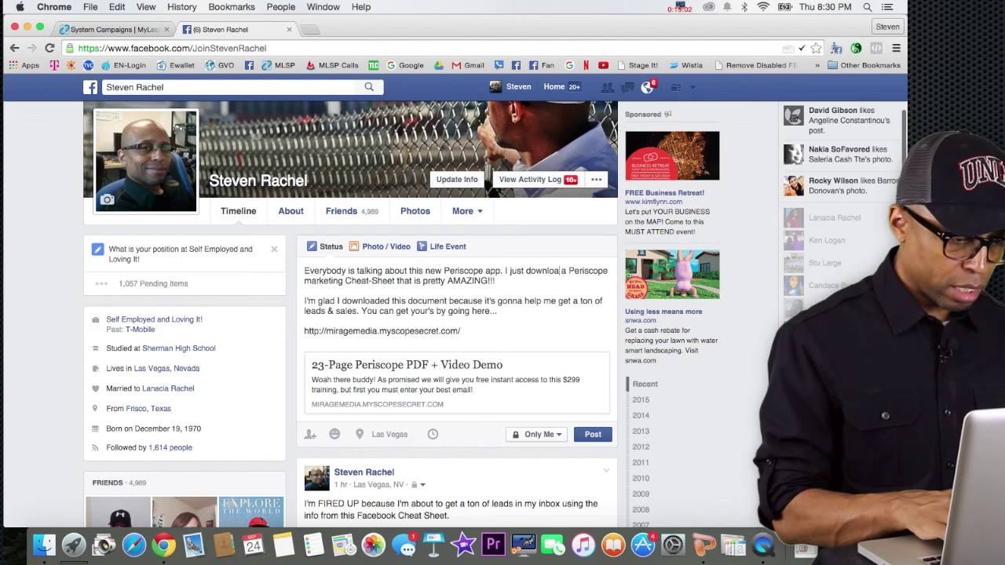
{"action": "key", "text": "BackSpace"}
{"action": "key", "text": "BackSpace"}
{"action": "key", "text": "BackSpace"}
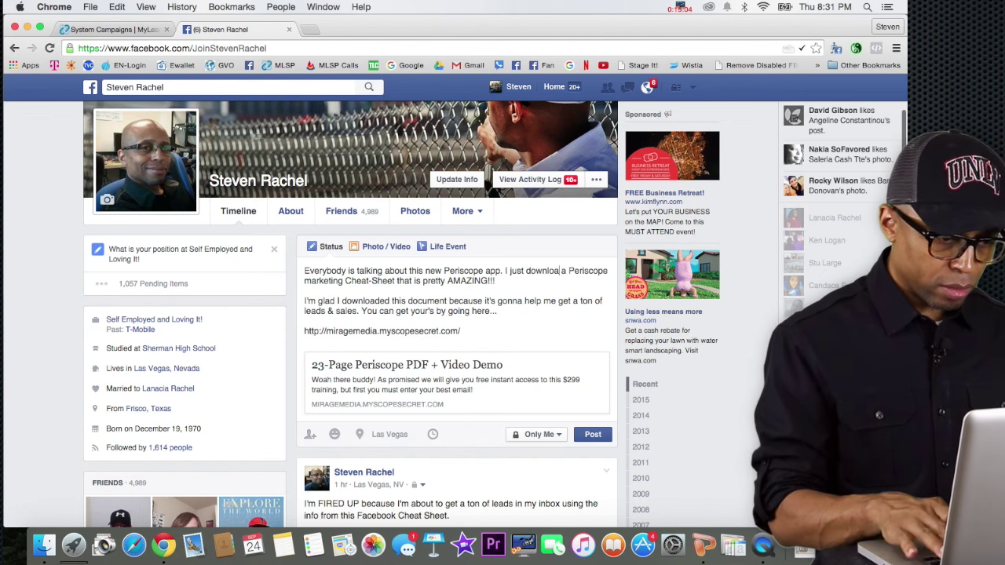
{"action": "type", "text": "ded"}
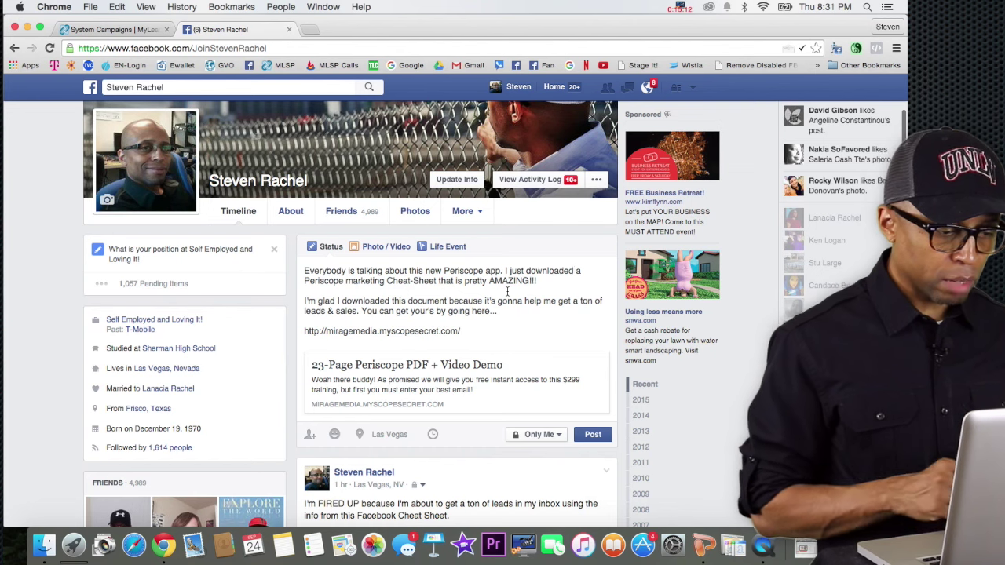
{"action": "double_click", "coordinate": [366, 301]}
{"action": "type", "text": "got"}
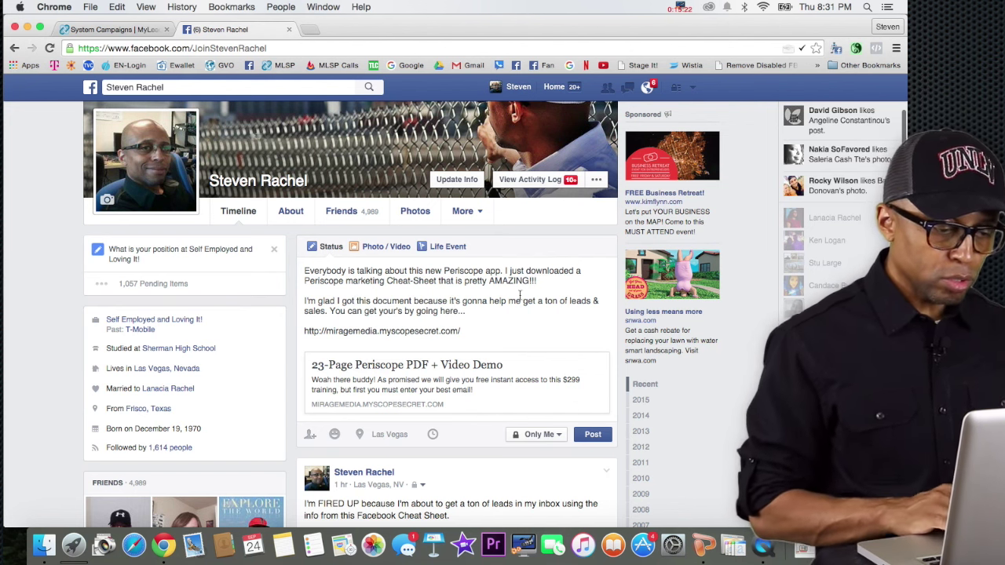
{"action": "left_click", "coordinate": [568, 302]}
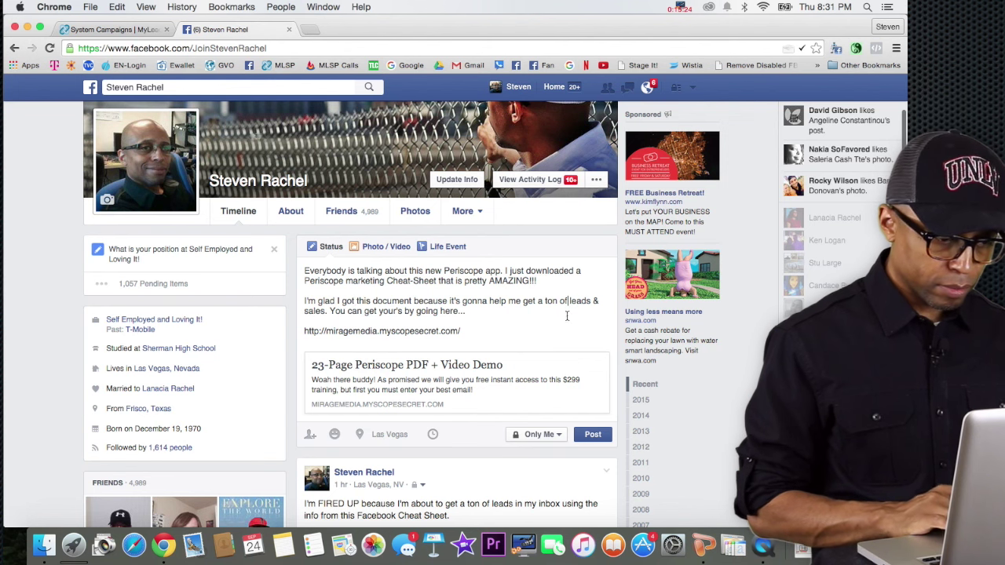
{"action": "type", "text": "new"}
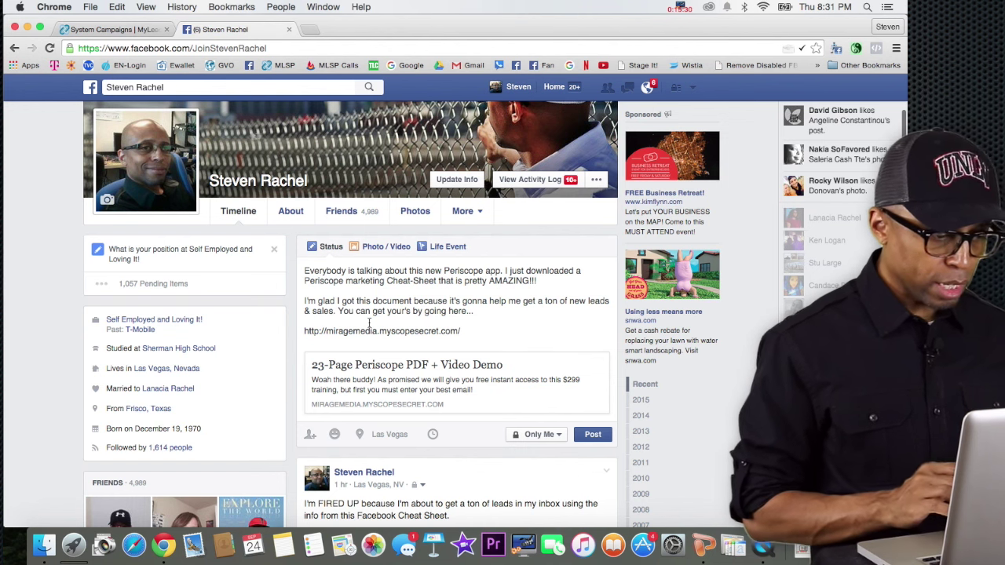
Remove the link preview card, end the link line with '<== Get Your's', then choose Photo / Video.
{"action": "left_click", "coordinate": [604, 361]}
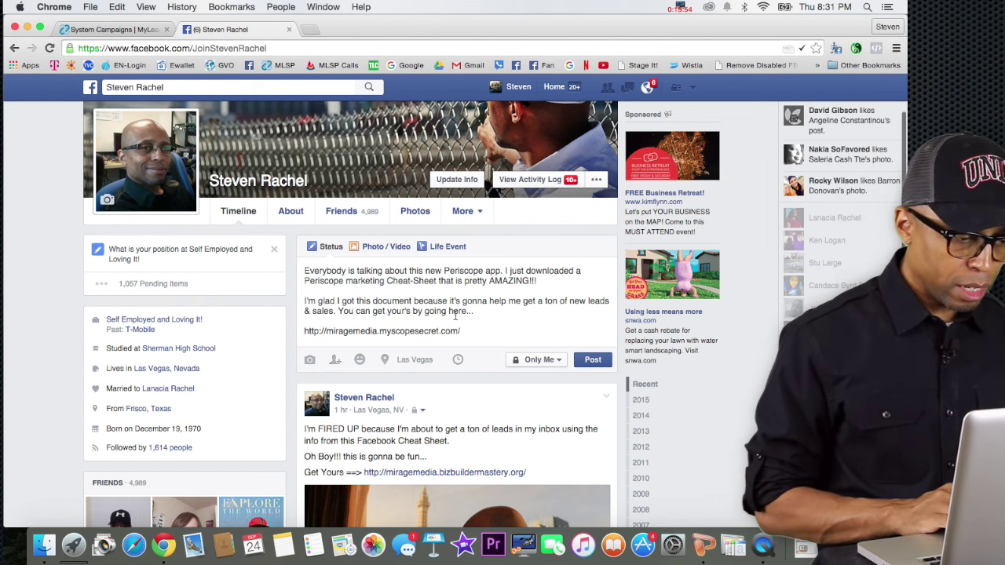
{"action": "double_click", "coordinate": [464, 311]}
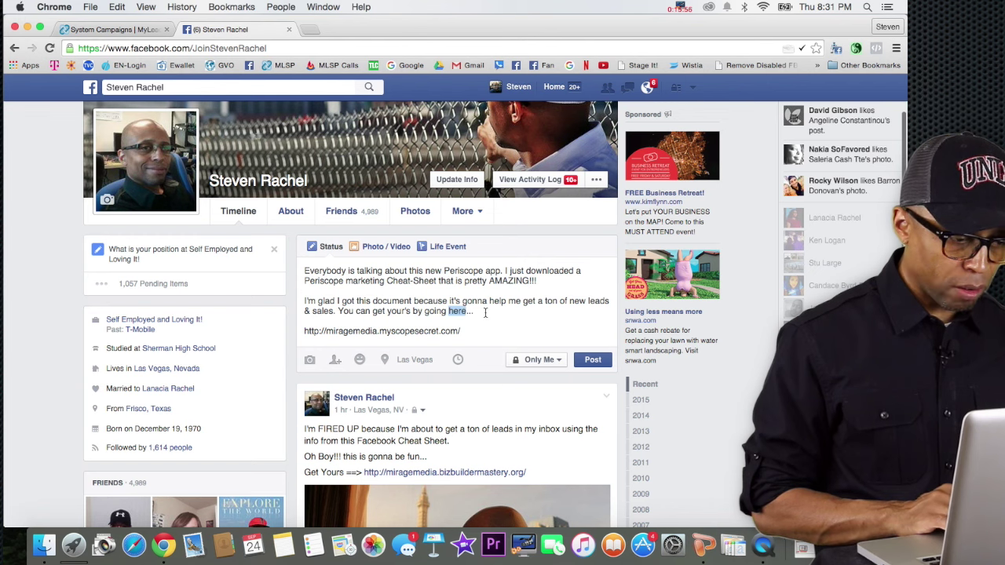
{"action": "left_click", "coordinate": [485, 312]}
{"action": "key", "text": "BackSpace"}
{"action": "key", "text": "BackSpace"}
{"action": "key", "text": "BackSpace"}
{"action": "key", "text": "BackSpace"}
{"action": "key", "text": "BackSpace"}
{"action": "key", "text": "BackSpace"}
{"action": "key", "text": "BackSpace"}
{"action": "key", "text": "BackSpace"}
{"action": "key", "text": "BackSpace"}
{"action": "key", "text": "BackSpace"}
{"action": "key", "text": "BackSpace"}
{"action": "key", "text": "BackSpace"}
{"action": "key", "text": "BackSpace"}
{"action": "key", "text": "BackSpace"}
{"action": "key", "text": "BackSpace"}
{"action": "key", "text": "BackSpace"}
{"action": "key", "text": "BackSpace"}
{"action": "key", "text": "BackSpace"}
{"action": "key", "text": "BackSpace"}
{"action": "key", "text": "BackSpace"}
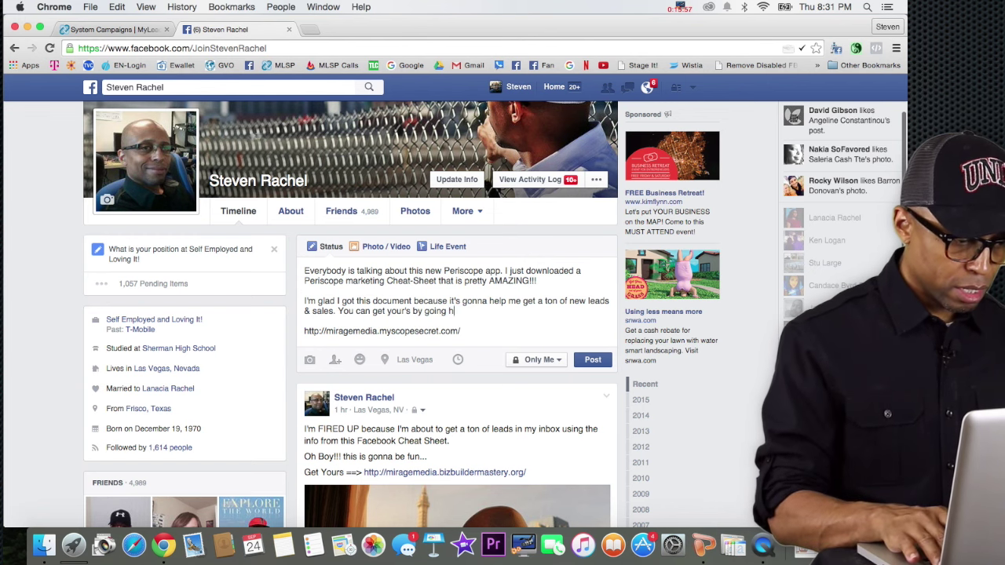
{"action": "key", "text": "BackSpace"}
{"action": "key", "text": "BackSpace"}
{"action": "key", "text": "BackSpace"}
{"action": "key", "text": "BackSpace"}
{"action": "key", "text": "BackSpace"}
{"action": "key", "text": "BackSpace"}
{"action": "key", "text": "BackSpace"}
{"action": "key", "text": "BackSpace"}
{"action": "key", "text": "BackSpace"}
{"action": "key", "text": "BackSpace"}
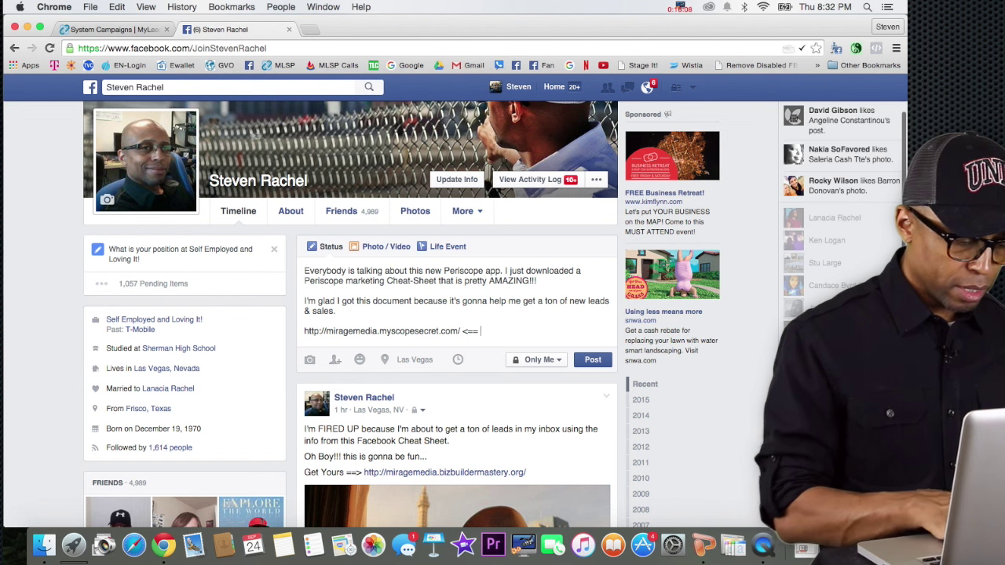
{"action": "type", "text": "t Your's"}
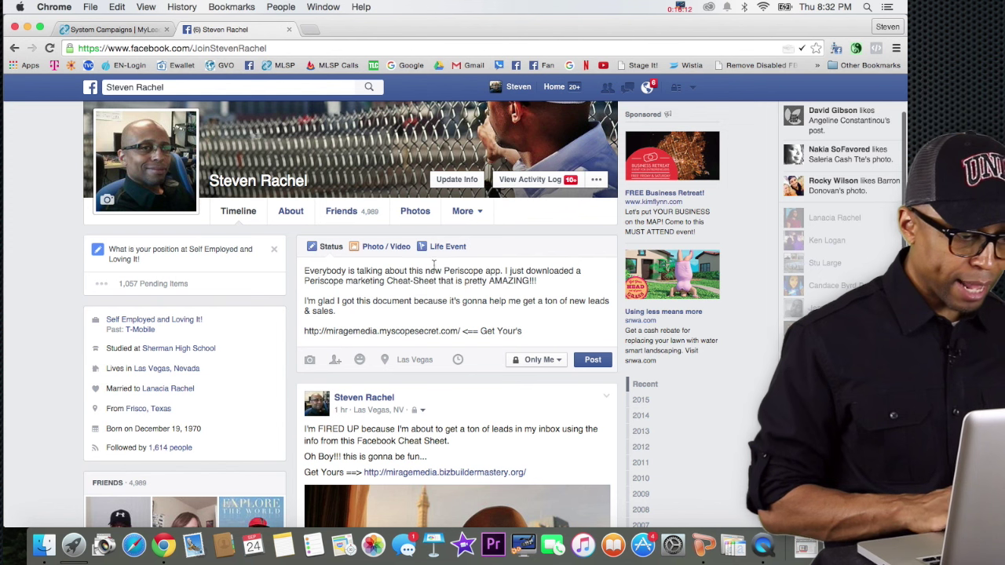
{"action": "left_click", "coordinate": [385, 248]}
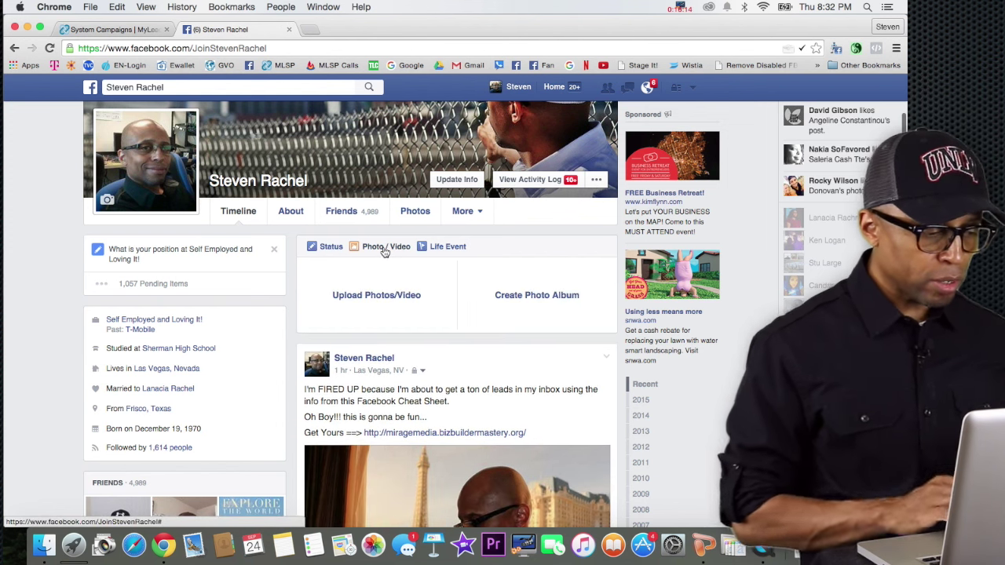
Upload IMG_2552.jpg from the Pics To Edit folder as the post's photo.
{"action": "left_click", "coordinate": [393, 298]}
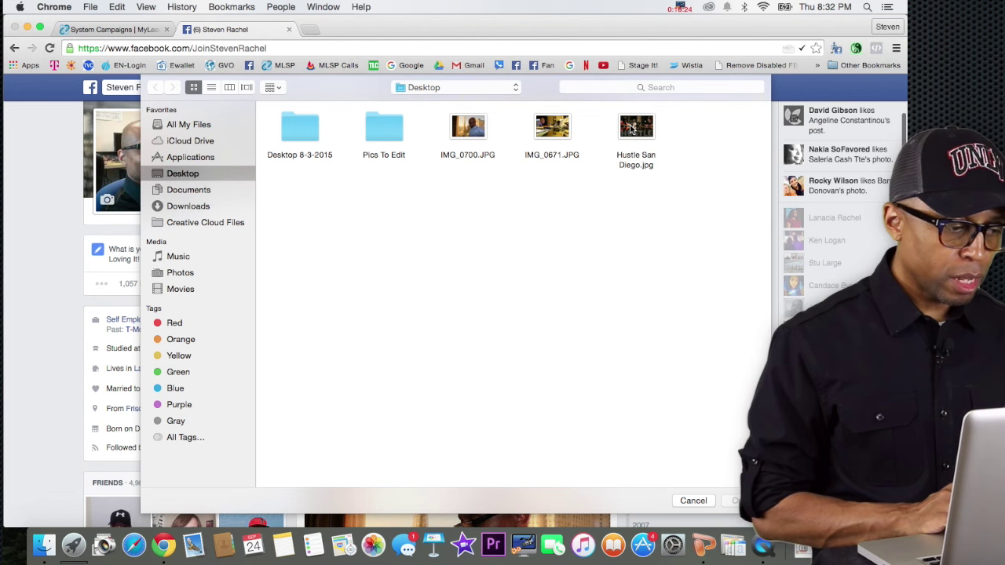
{"action": "double_click", "coordinate": [381, 136]}
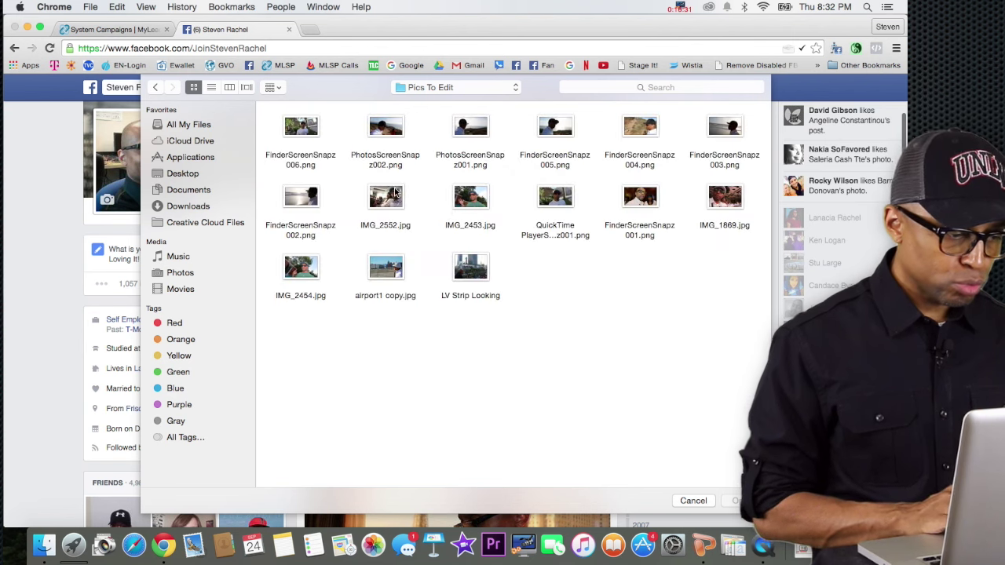
{"action": "left_click", "coordinate": [318, 276]}
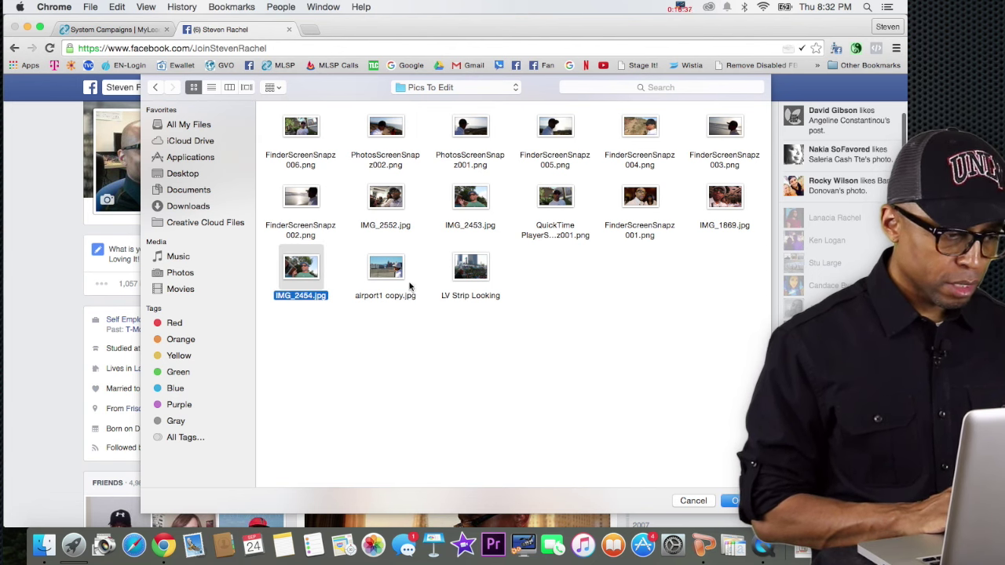
{"action": "left_click", "coordinate": [385, 197]}
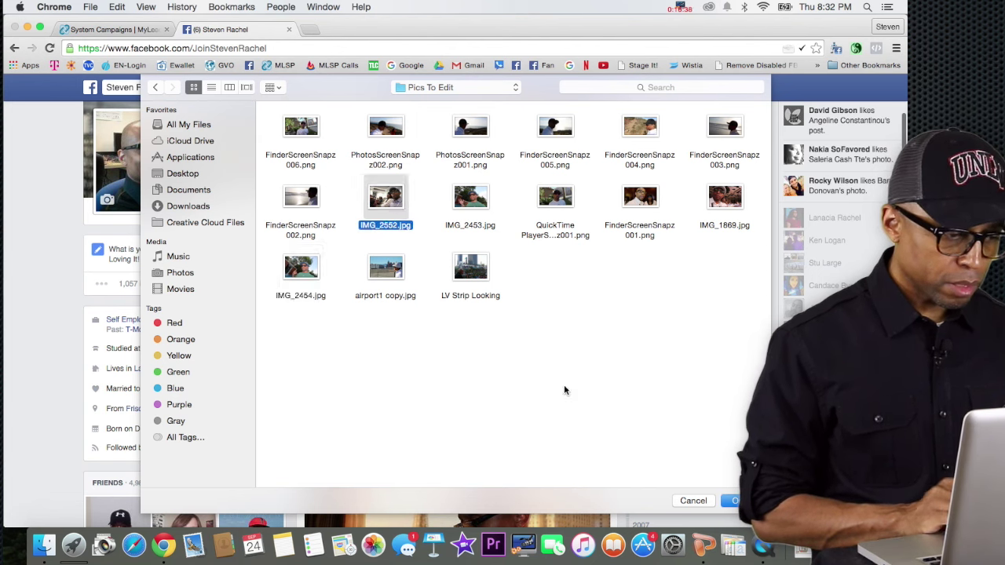
{"action": "left_click", "coordinate": [726, 503]}
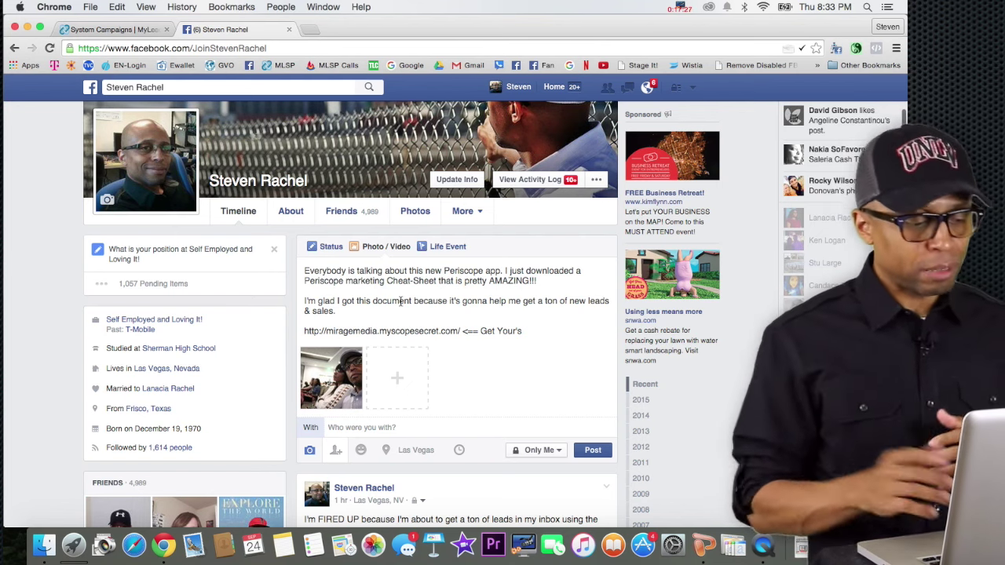
Publish the Periscope cheat-sheet status and check it appears on the timeline marked Just now.
{"action": "left_click", "coordinate": [594, 451]}
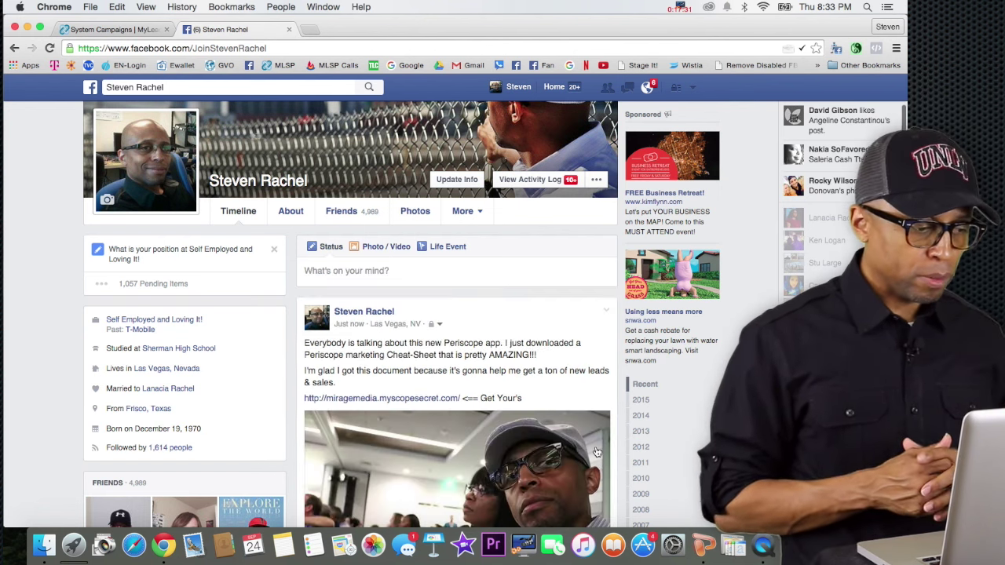
{"action": "scroll", "coordinate": [581, 448], "scroll_direction": "down", "scroll_amount": 4}
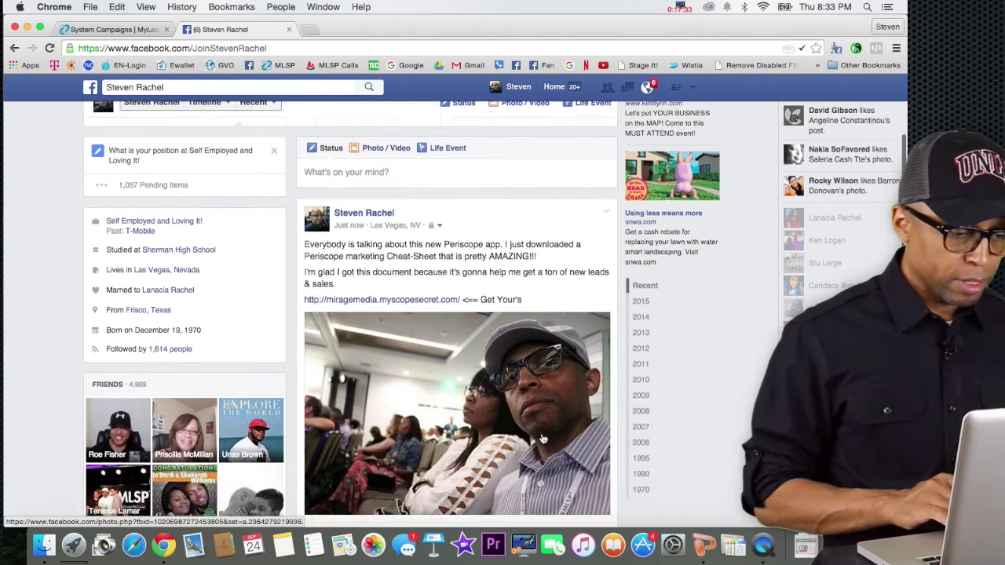
{"action": "scroll", "coordinate": [541, 439], "scroll_direction": "up", "scroll_amount": 1}
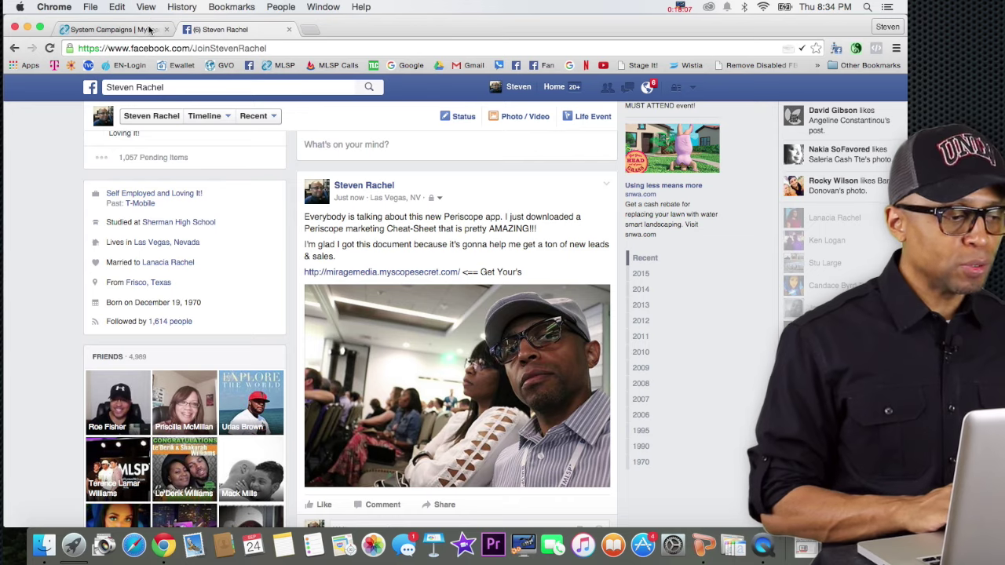
Switch to the System Campaigns tab listing campaign impressions and conversions.
{"action": "left_click", "coordinate": [150, 29]}
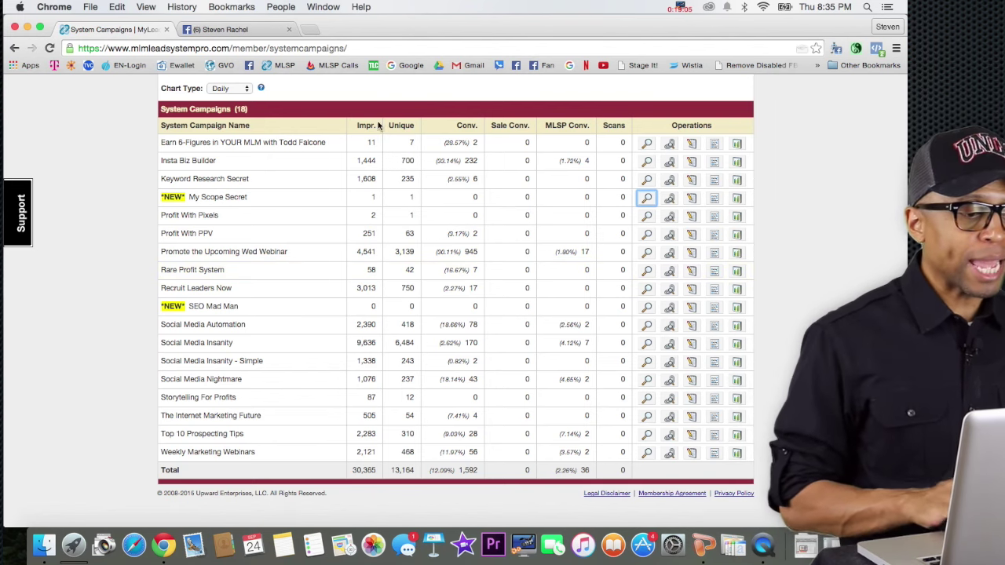
Return to the Facebook tab showing the published Periscope post.
{"action": "left_click", "coordinate": [242, 29]}
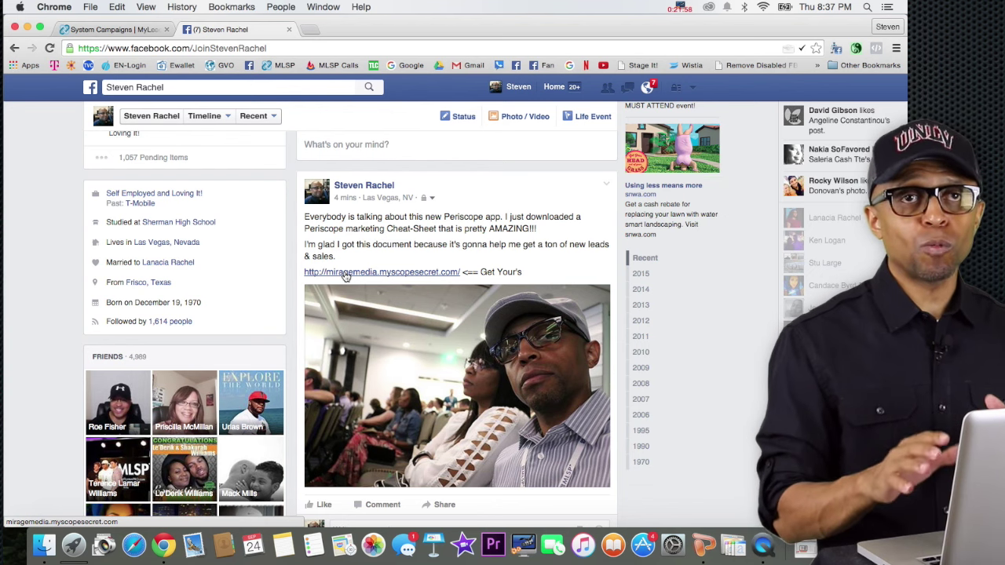
{"action": "left_click", "coordinate": [123, 29]}
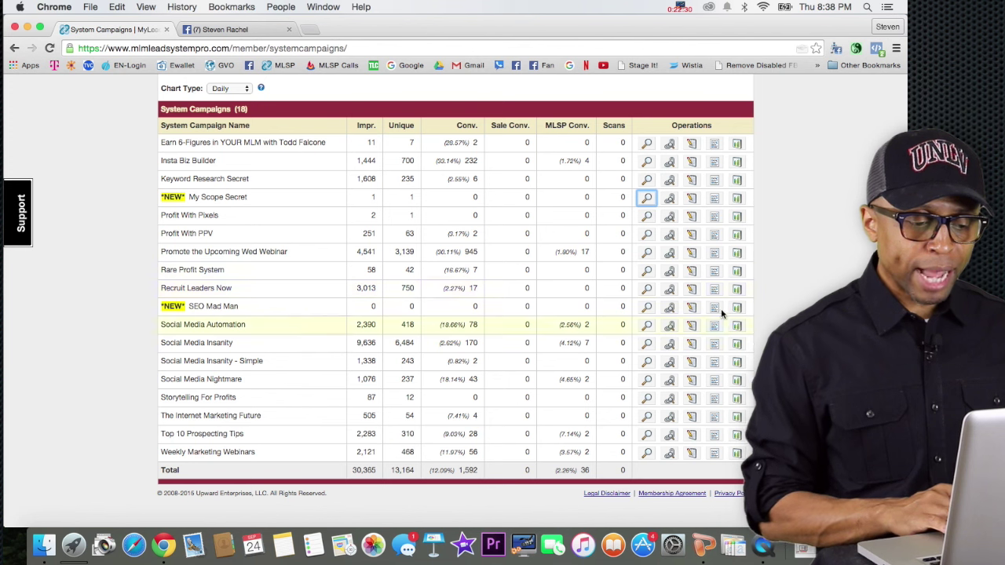
{"action": "left_click", "coordinate": [713, 180]}
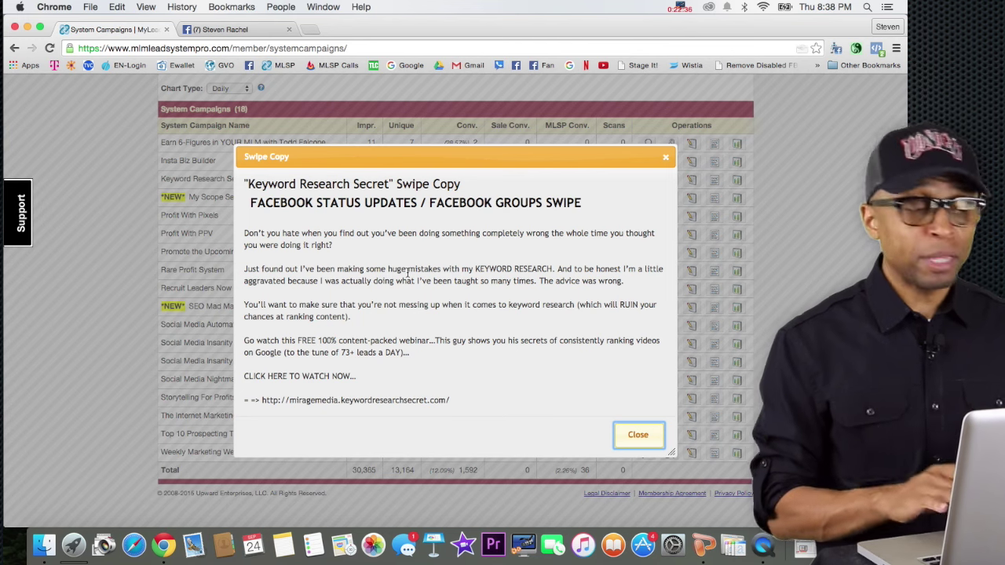
{"action": "scroll", "coordinate": [348, 269], "scroll_direction": "down", "scroll_amount": 1}
{"action": "scroll", "coordinate": [348, 269], "scroll_direction": "down", "scroll_amount": 10}
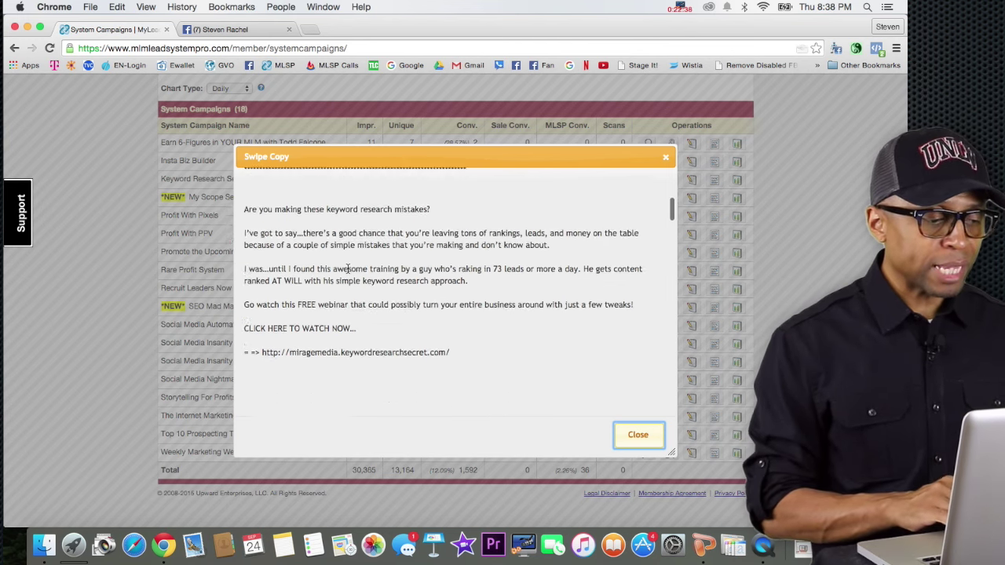
{"action": "left_click", "coordinate": [666, 158]}
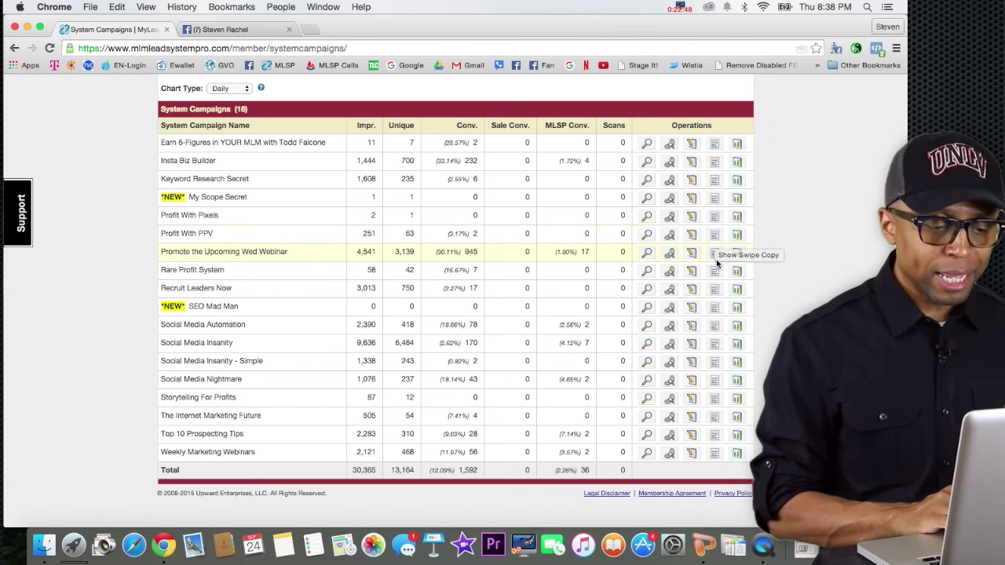
{"action": "left_click", "coordinate": [713, 290]}
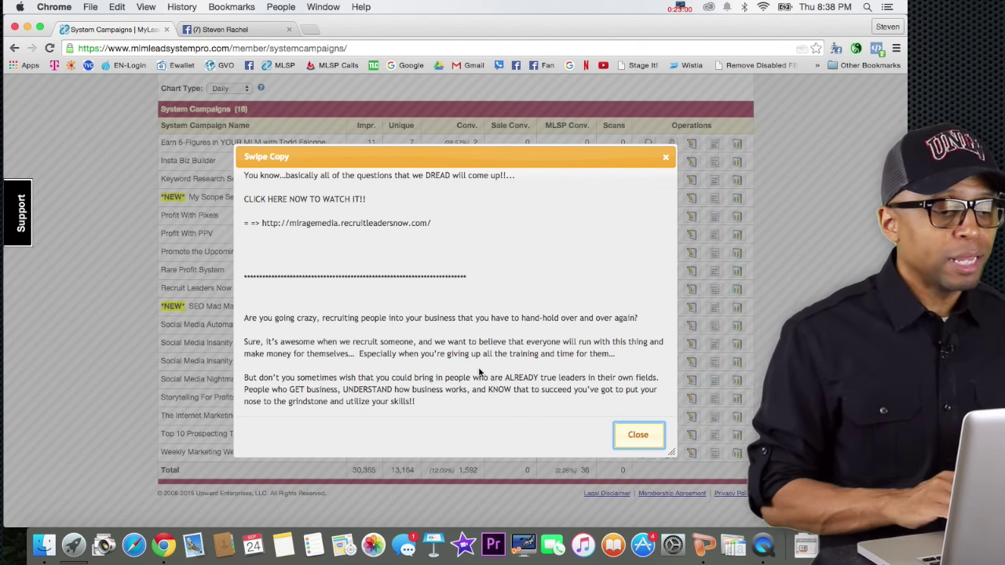
{"action": "scroll", "coordinate": [480, 373], "scroll_direction": "up", "scroll_amount": 6}
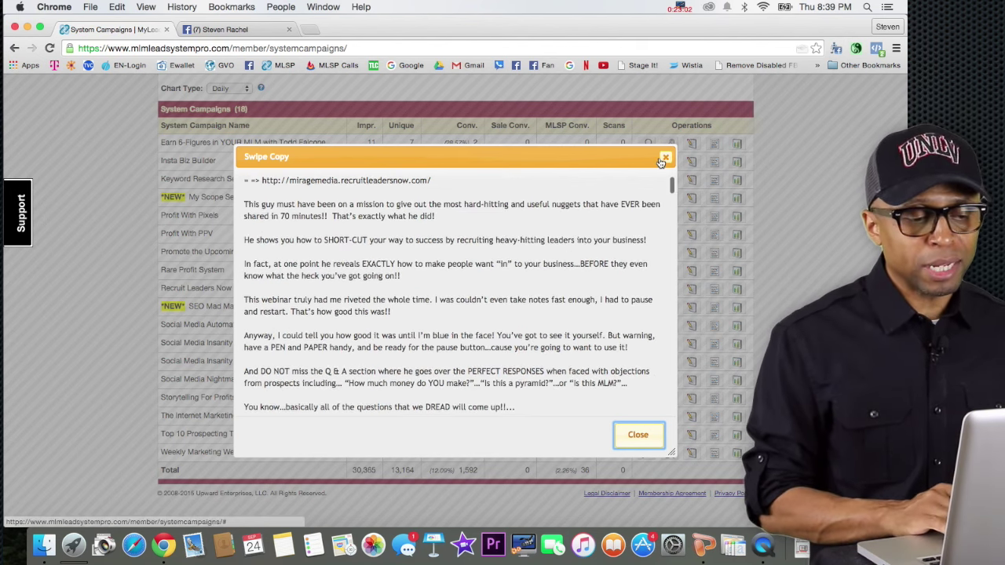
{"action": "left_click", "coordinate": [663, 160]}
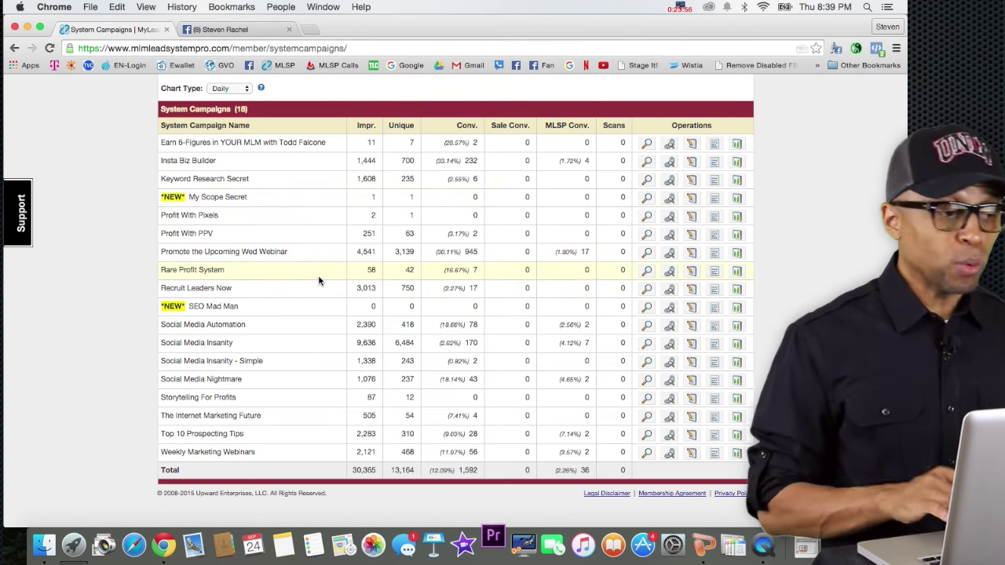
Return to the Facebook profile timeline and force-quit Premiere Pro from its dock icon.
{"action": "left_click", "coordinate": [211, 30]}
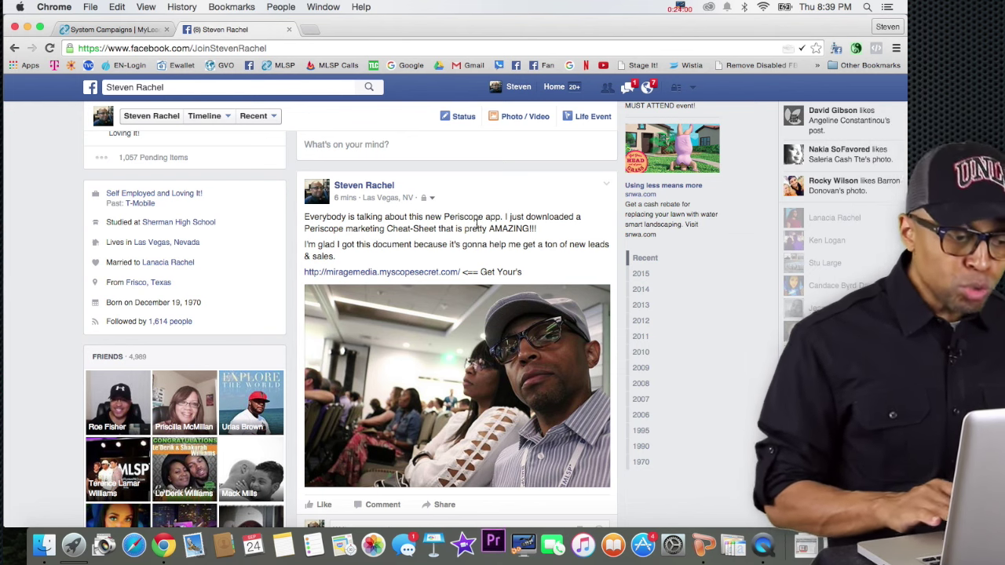
{"action": "left_click", "coordinate": [495, 540]}
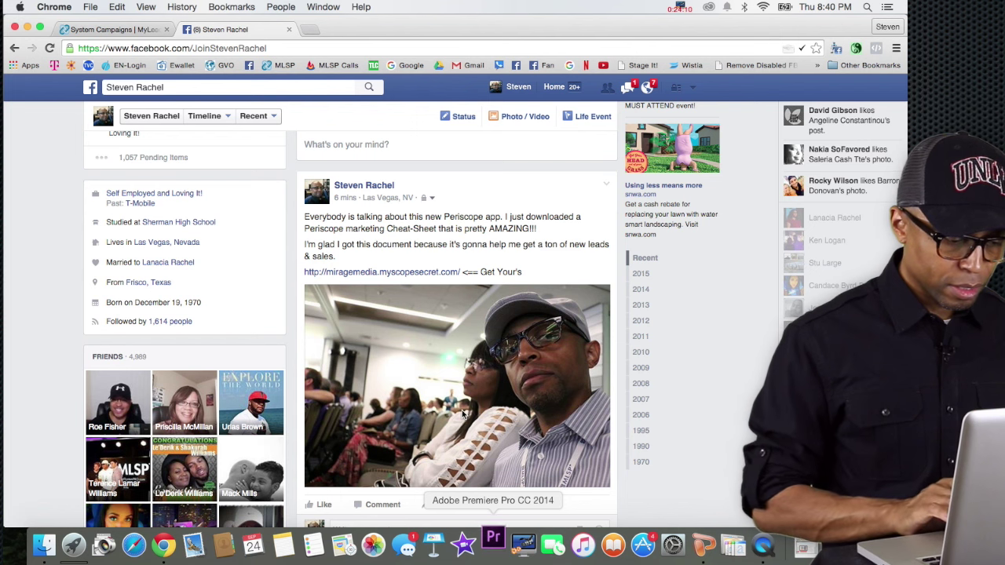
{"action": "right_click", "coordinate": [494, 540]}
{"action": "left_click", "coordinate": [500, 496]}
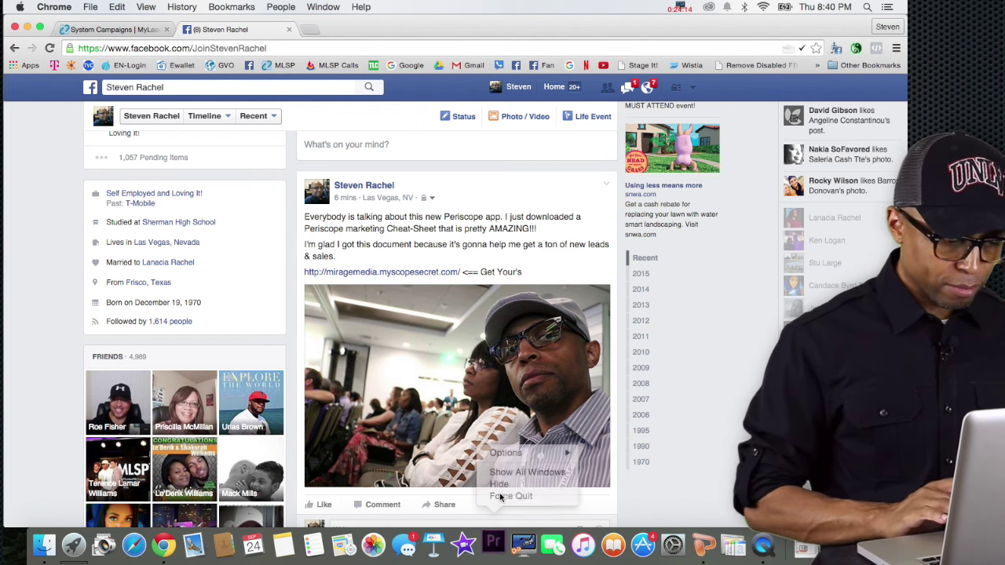